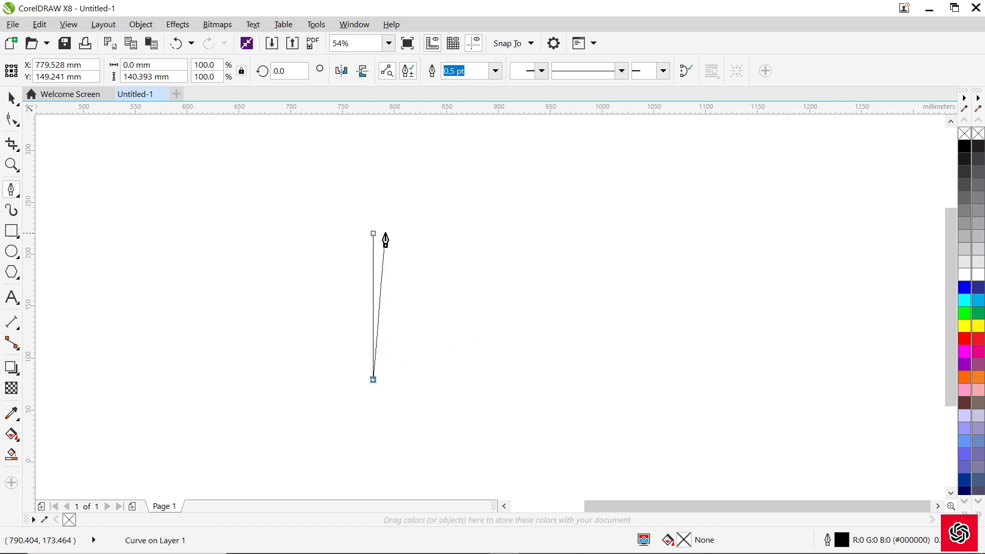
# Close the vertical path, about 140 mm tall, at its upper node and bend one segment rightward as a curve.
pyautogui.click(373, 234)
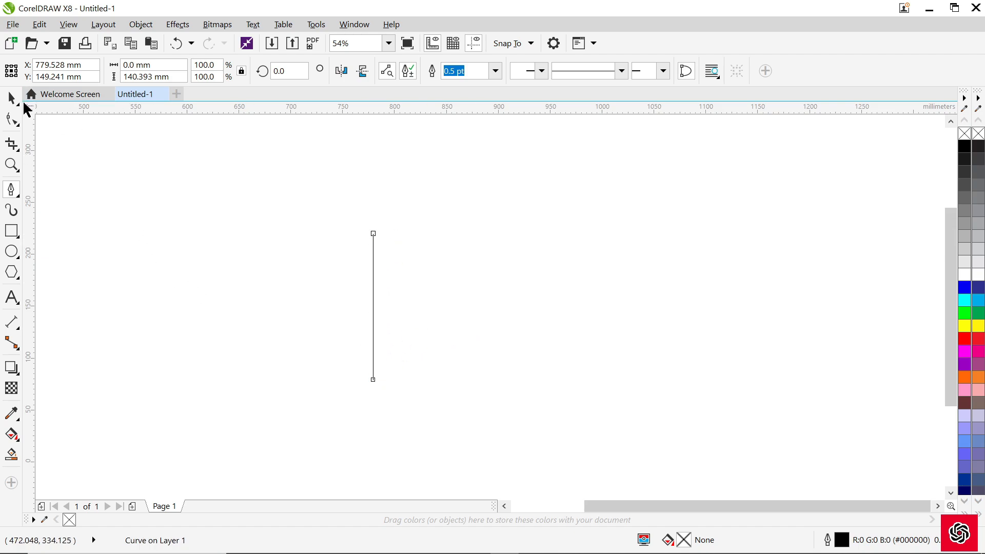
pyautogui.click(14, 122)
pyautogui.rightClick(373, 296)
pyautogui.click(434, 306)
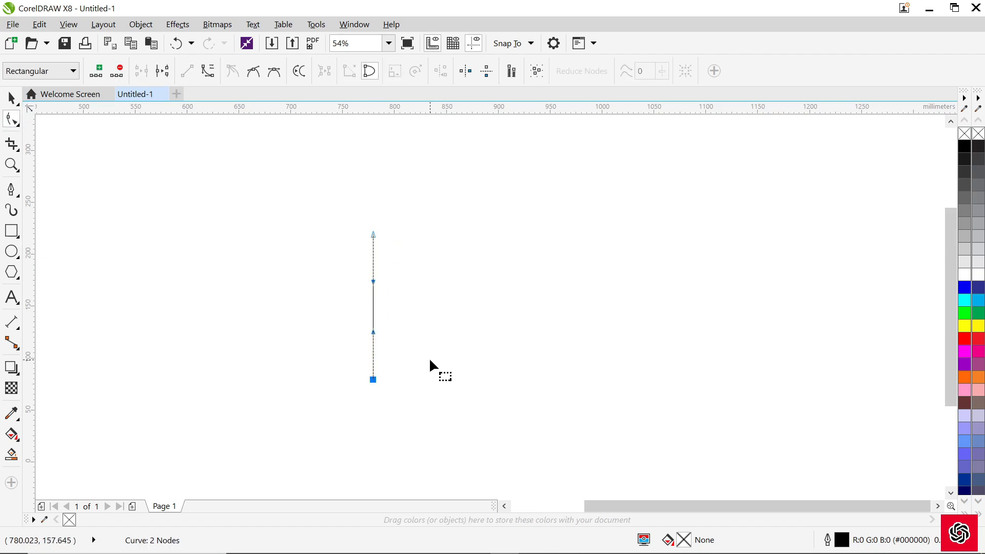
pyautogui.moveTo(374, 334); pyautogui.dragTo(425, 344)
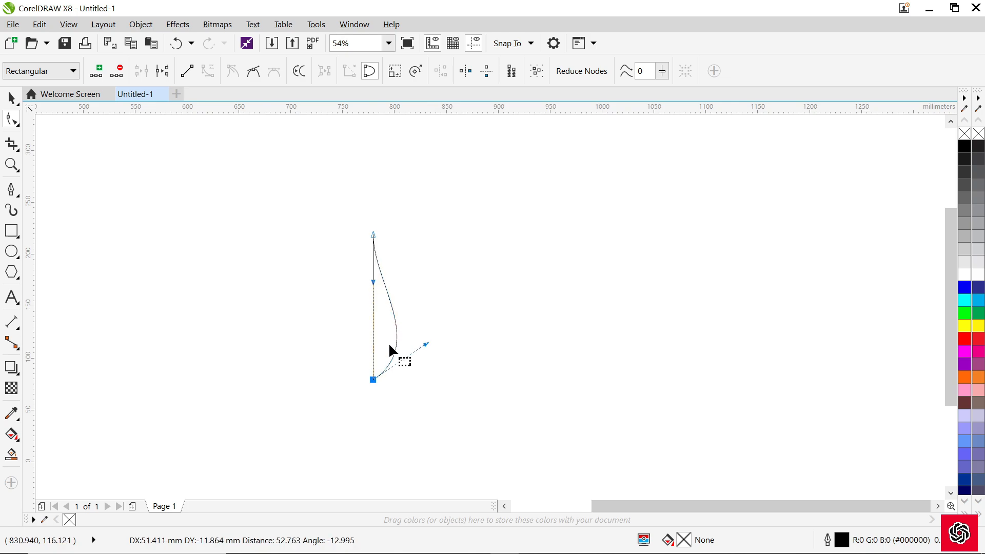
# Convert the remaining straight segment to a curve and bend it leftward to complete the petal shape.
pyautogui.rightClick(375, 315)
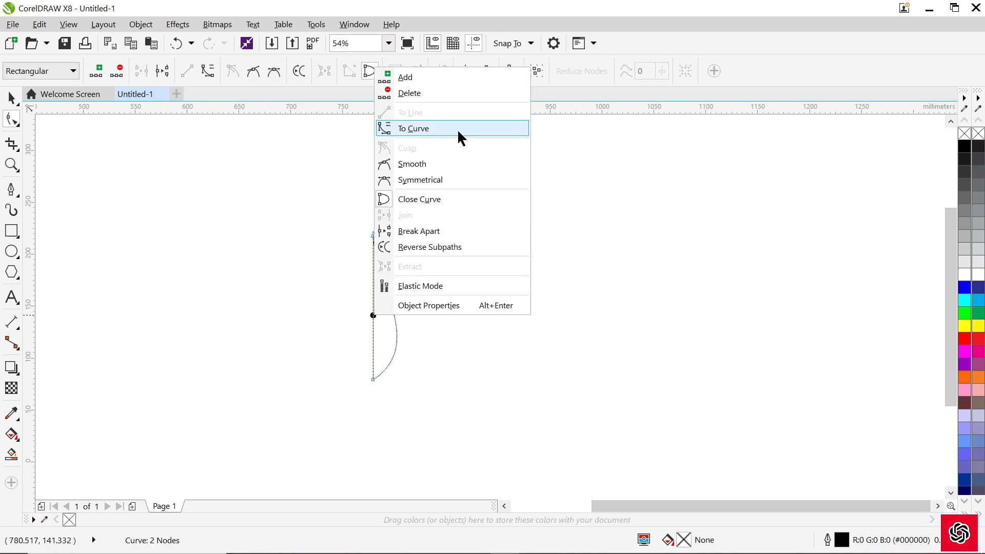
pyautogui.click(457, 128)
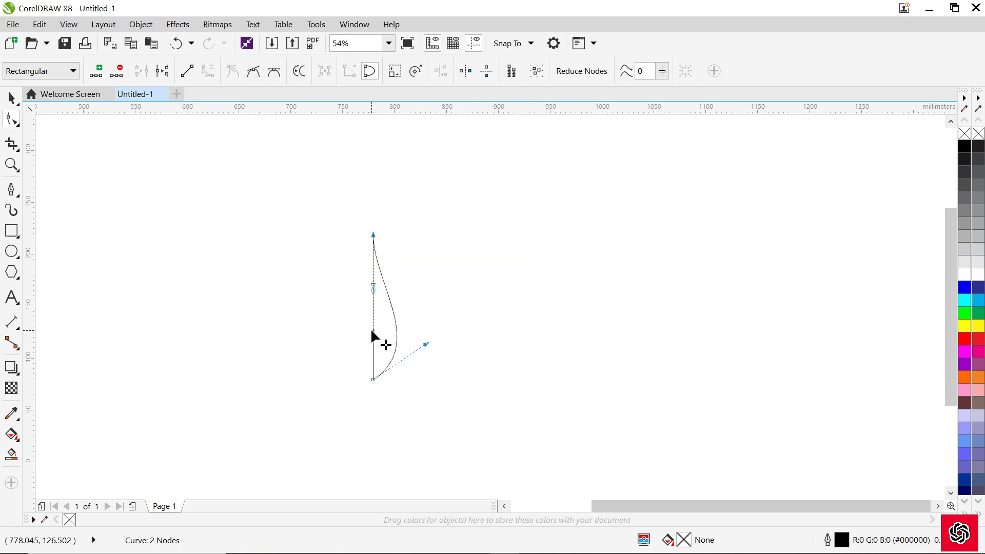
pyautogui.moveTo(371, 330); pyautogui.dragTo(321, 333)
# Move the petal's rotation center to its upper tip and rotate a copy of the petal 30° around it.
pyautogui.click(11, 98)
pyautogui.click(369, 342)
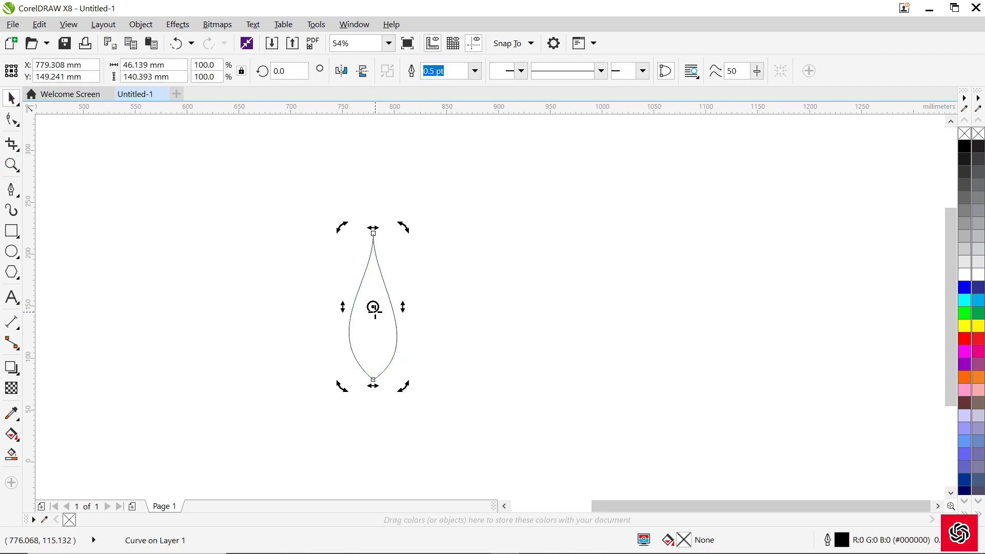
pyautogui.moveTo(374, 272)
pyautogui.mouseDown()
pyautogui.moveTo(371, 225)
pyautogui.moveTo(367, 236)
pyautogui.mouseUp()
pyautogui.moveTo(404, 389); pyautogui.dragTo(463, 362)
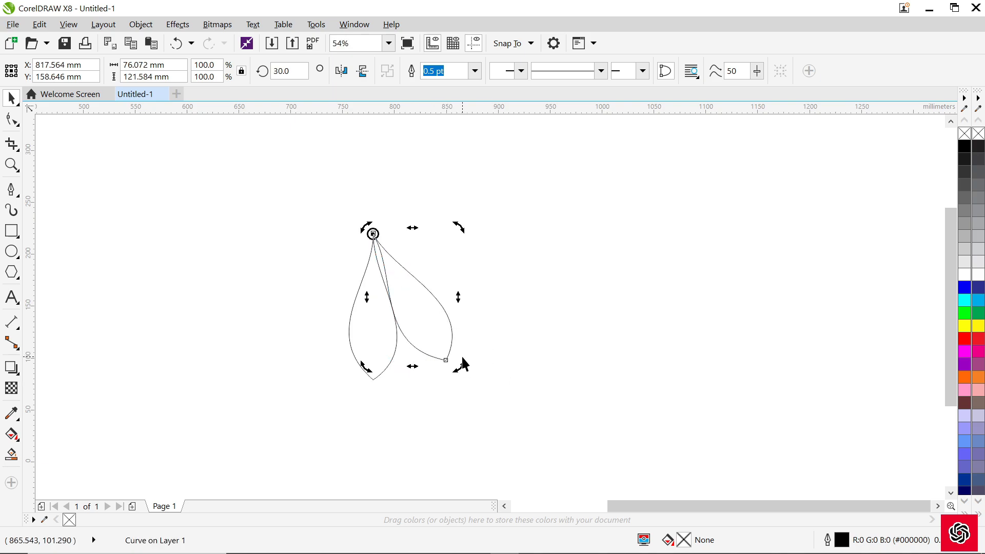
# Repeat the rotated duplication until twelve petals form a full flower around the center point.
pyautogui.hotkey('ctrl', 'r')
pyautogui.hotkey('ctrl', 'r')
pyautogui.hotkey('ctrl', 'r')
pyautogui.hotkey('ctrl', 'r')
pyautogui.hotkey('ctrl', 'r')
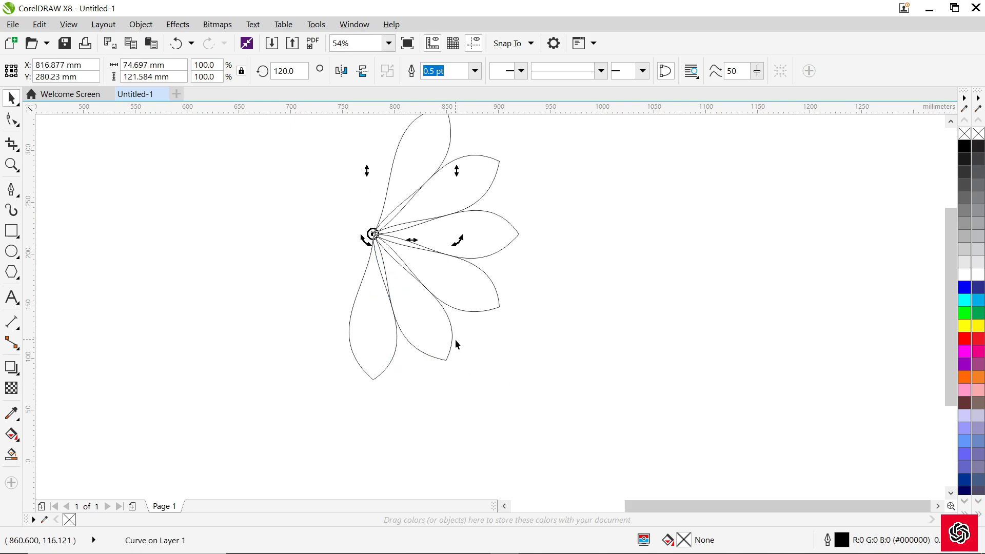
pyautogui.hotkey('ctrl', 'r')
pyautogui.hotkey('ctrl', 'r')
pyautogui.hotkey('ctrl', 'r')
pyautogui.hotkey('ctrl', 'r')
pyautogui.hotkey('ctrl', 'r')
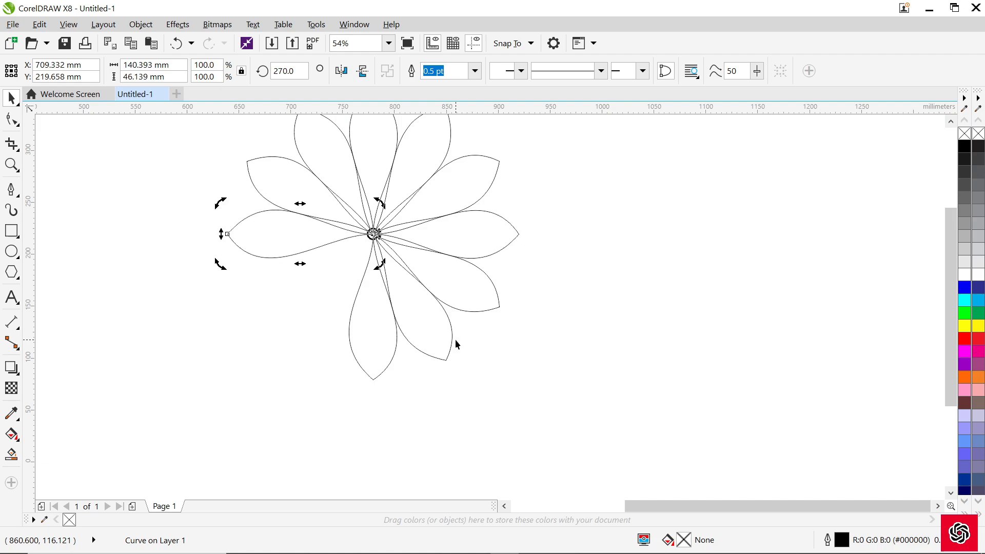
pyautogui.click(530, 365)
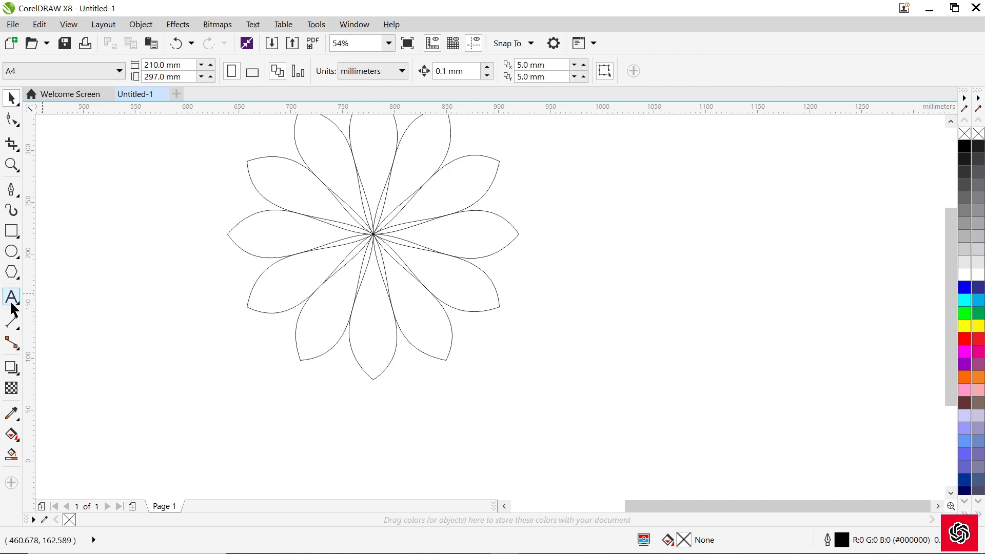
# Add the artistic text "Repeat with Ctrl + R" to the left of the flower.
pyautogui.click(146, 239)
pyautogui.write('RE')
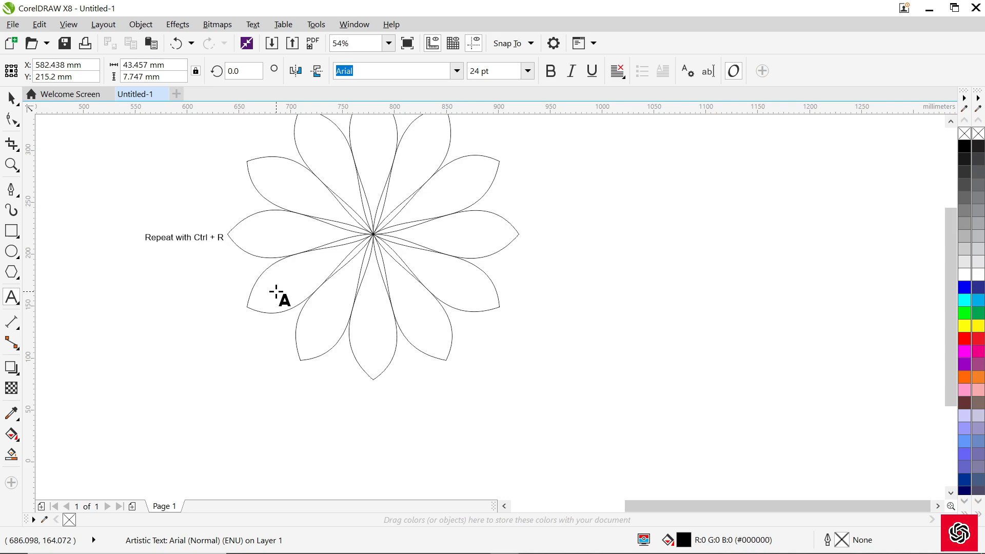
pyautogui.click(8, 97)
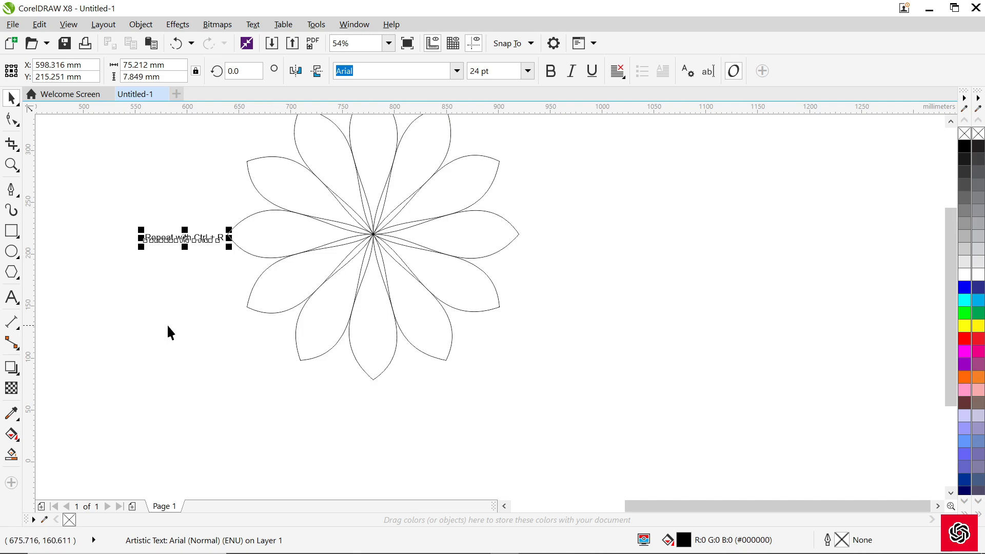
# Delete the text note beside the flower.
pyautogui.click(167, 324)
pyautogui.click(187, 241)
pyautogui.press('Delete')
# Fill all twelve petals with cyan and remove their outlines.
pyautogui.scroll(-2, 318, 222)
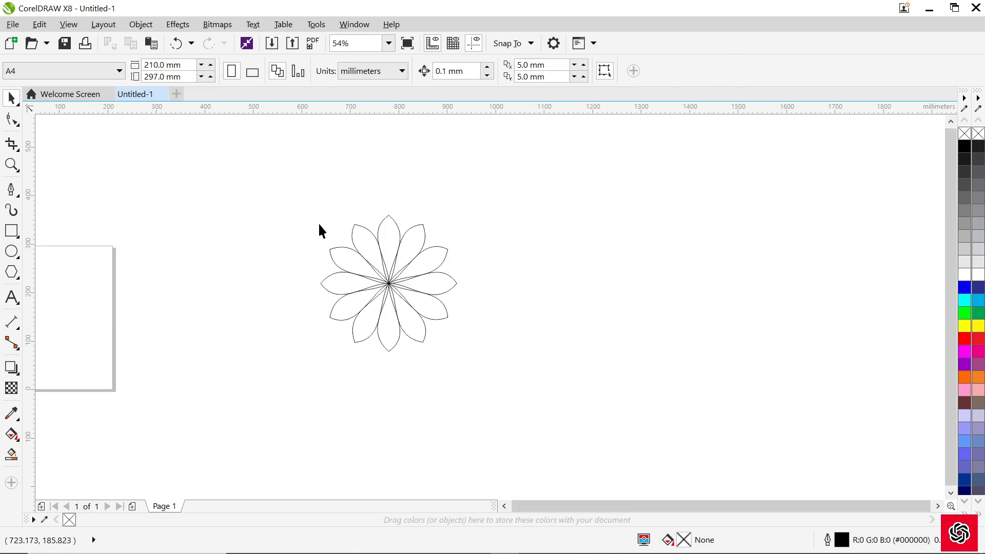
pyautogui.moveTo(299, 187); pyautogui.dragTo(535, 359)
pyautogui.click(965, 300)
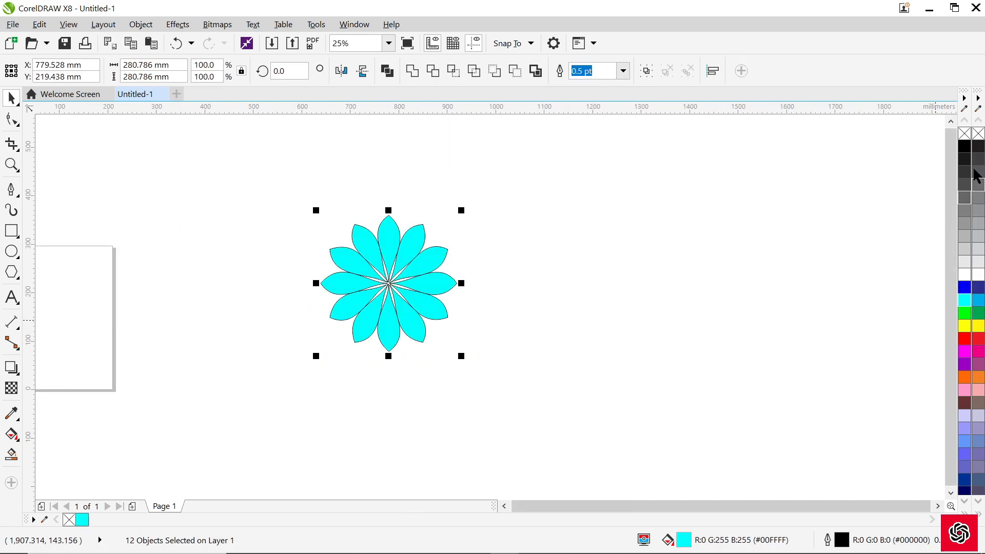
pyautogui.rightClick(964, 135)
# Make a concentric copy of the flower scaled to about 79.6% and fill it with blue.
pyautogui.scroll(1, 384, 259)
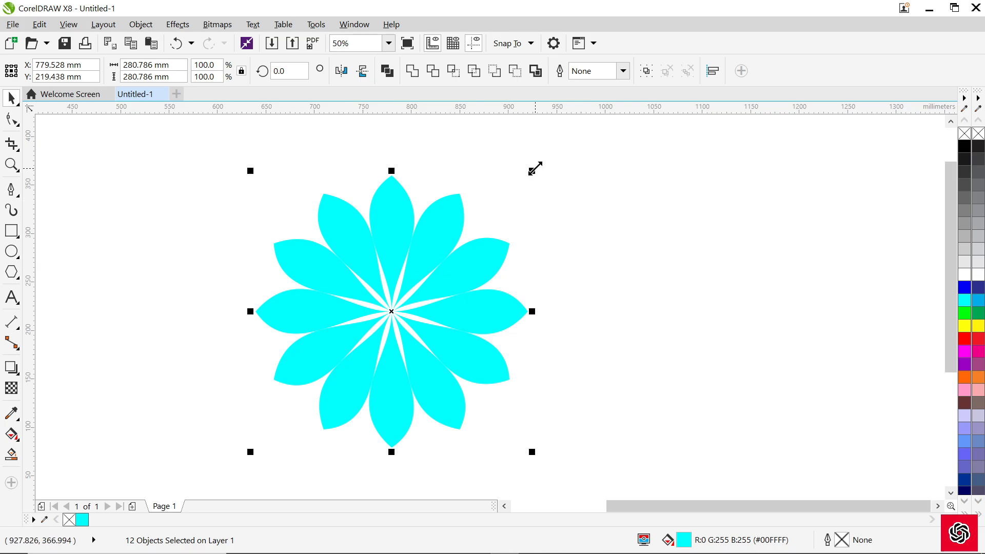
pyautogui.moveTo(536, 168); pyautogui.dragTo(505, 199)
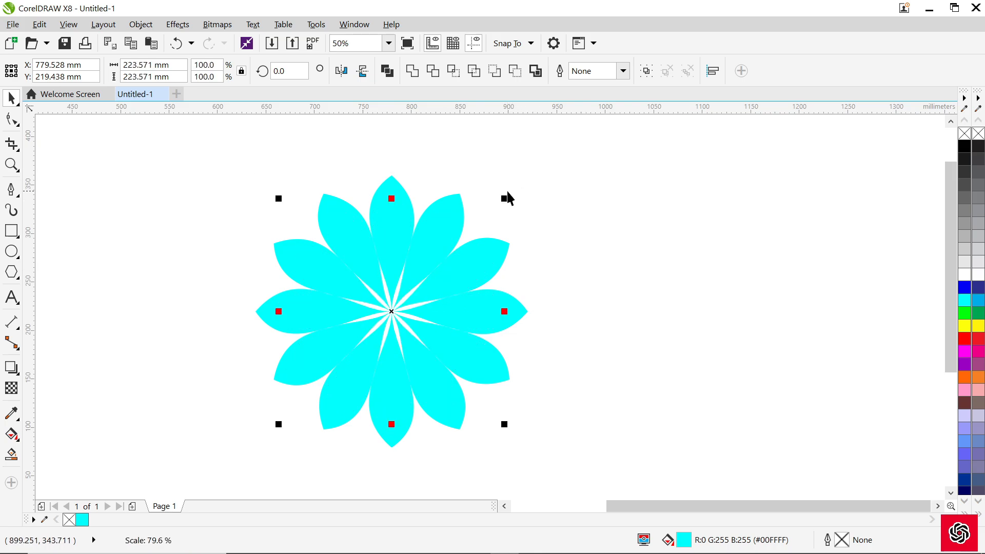
pyautogui.click(964, 288)
pyautogui.click(608, 318)
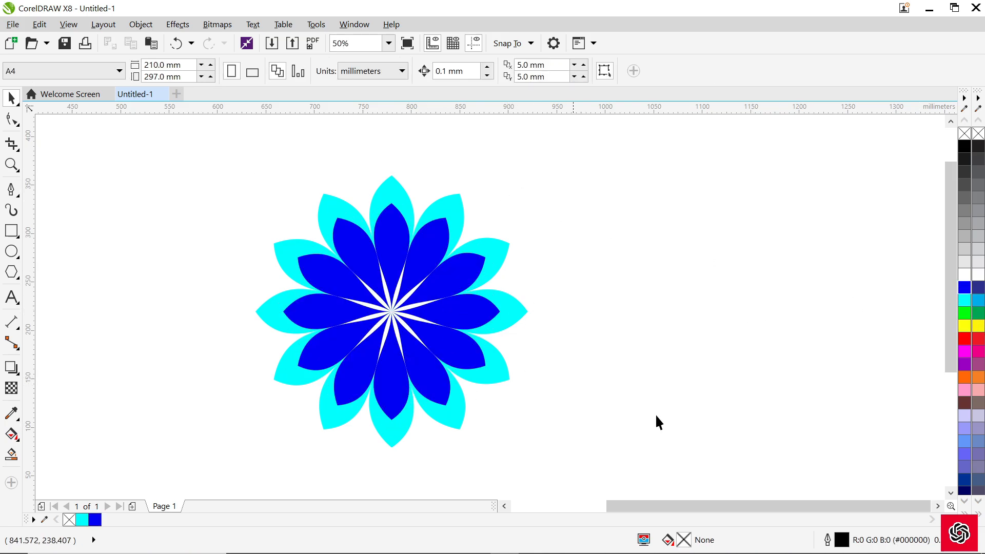
# Draw a five-sided polygon about 221 mm wide and 210 mm high in the empty space right of the flower.
pyautogui.click(938, 506)
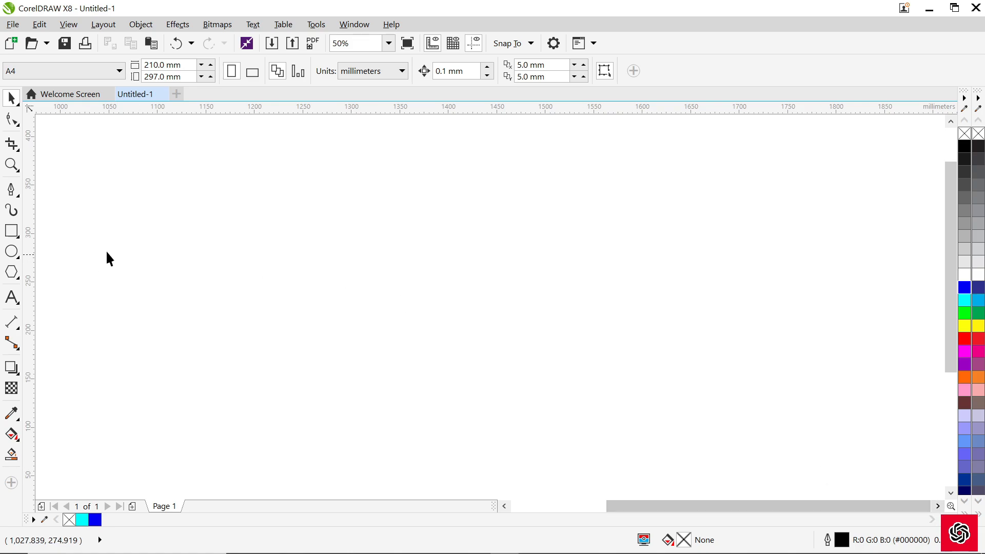
pyautogui.click(15, 274)
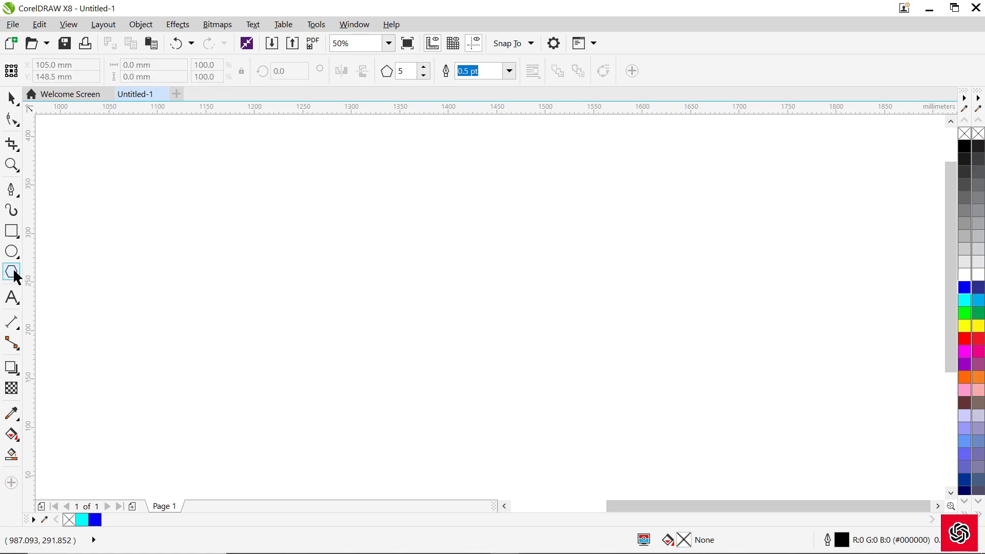
pyautogui.click(52, 272)
pyautogui.moveTo(327, 191); pyautogui.dragTo(551, 409)
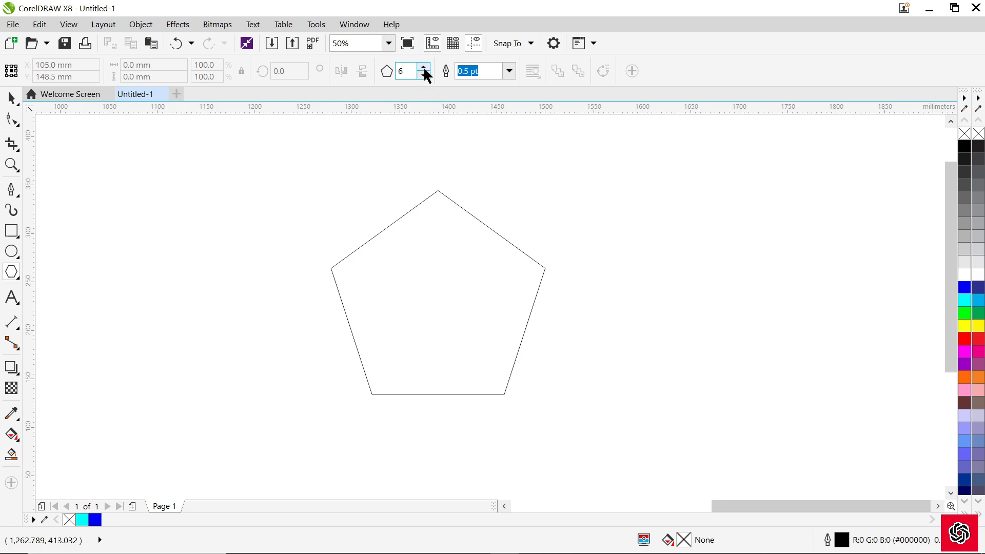
# Set the drawn polygon's number of sides to 23.
pyautogui.click(505, 324)
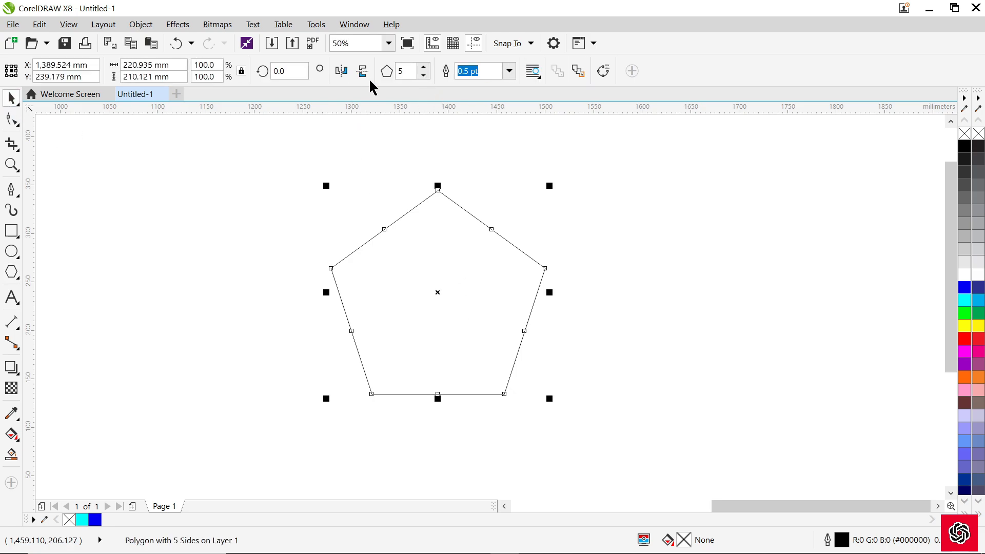
pyautogui.click(426, 65)
pyautogui.click(427, 66)
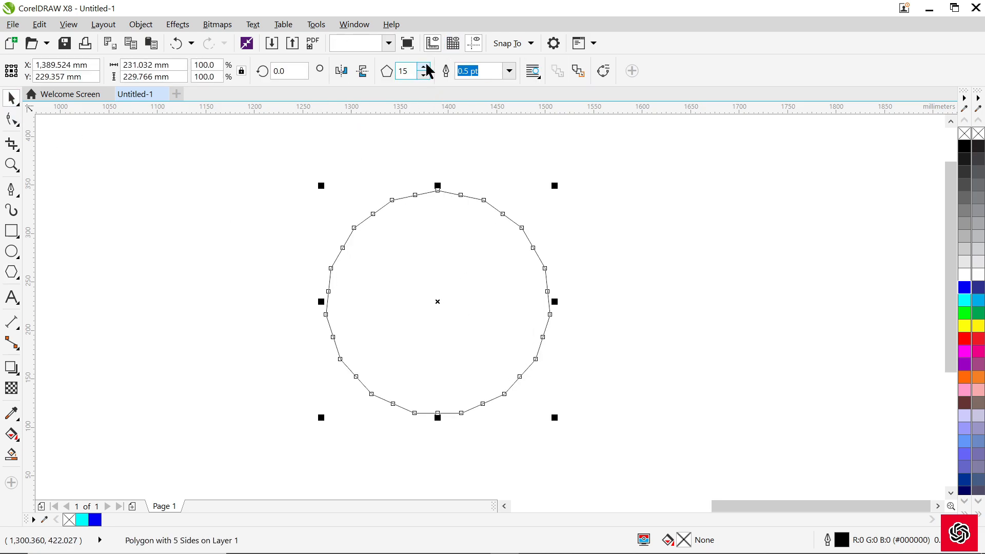
pyautogui.click(426, 65)
pyautogui.click(427, 66)
pyautogui.click(426, 65)
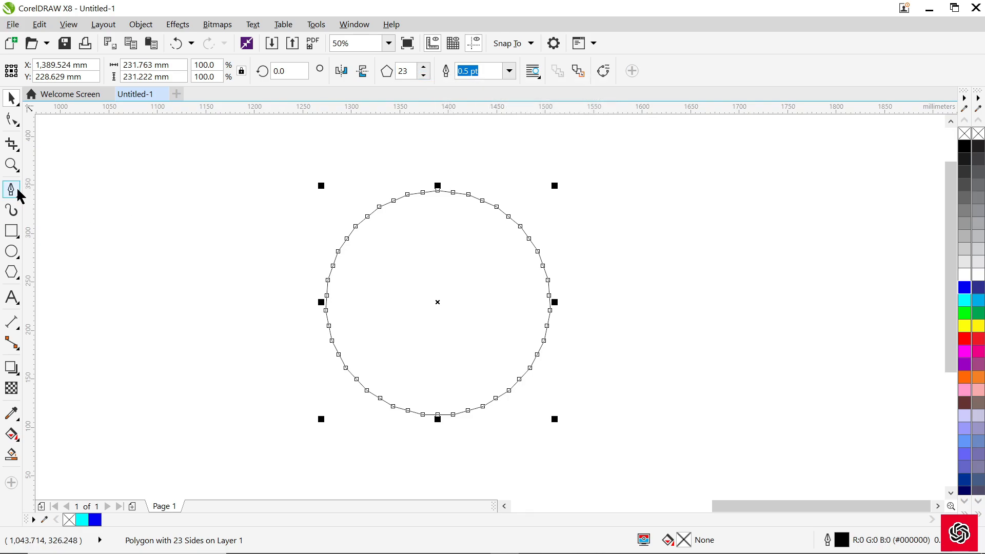
# Pull one upper node of the 23-sided polygon across to the opposite lower right side to form an overlapping starburst.
pyautogui.click(13, 119)
pyautogui.moveTo(408, 194); pyautogui.dragTo(514, 399)
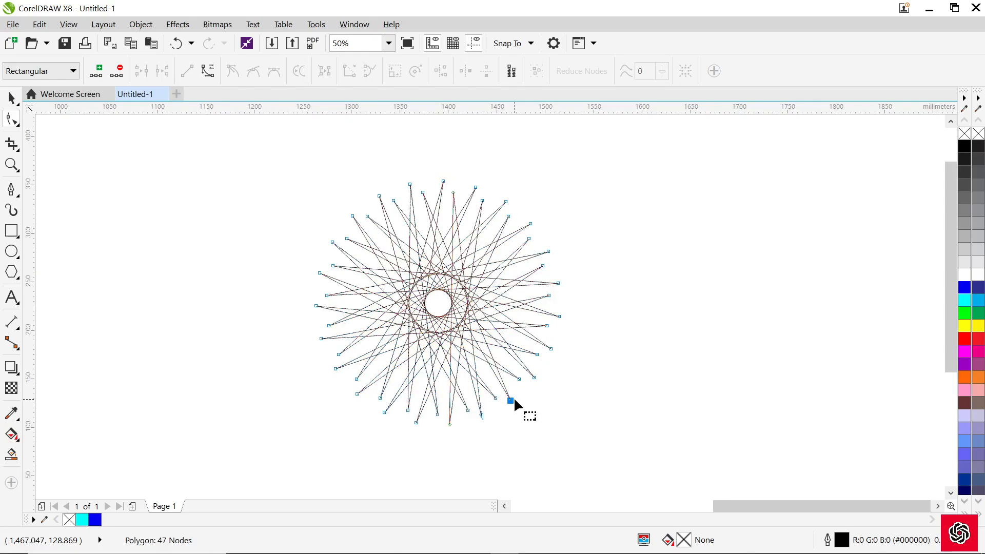
pyautogui.press('space')
# Fill the starburst with blue and remove its outline.
pyautogui.click(965, 287)
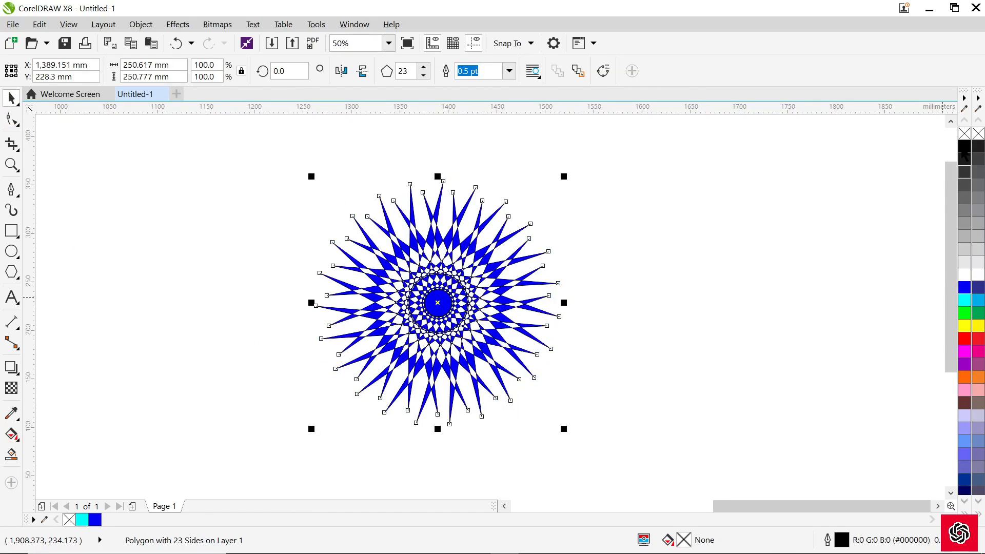
pyautogui.rightClick(964, 133)
pyautogui.click(842, 204)
# Move the blue starburst to the left to free up drawing space.
pyautogui.moveTo(440, 331); pyautogui.dragTo(156, 318)
pyautogui.click(266, 259)
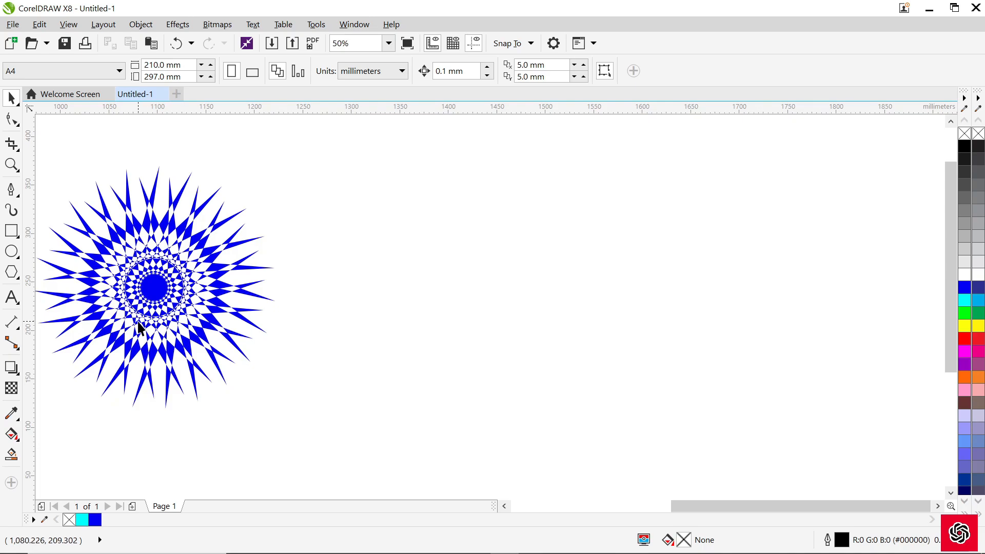
pyautogui.moveTo(209, 277); pyautogui.dragTo(183, 282)
pyautogui.click(345, 250)
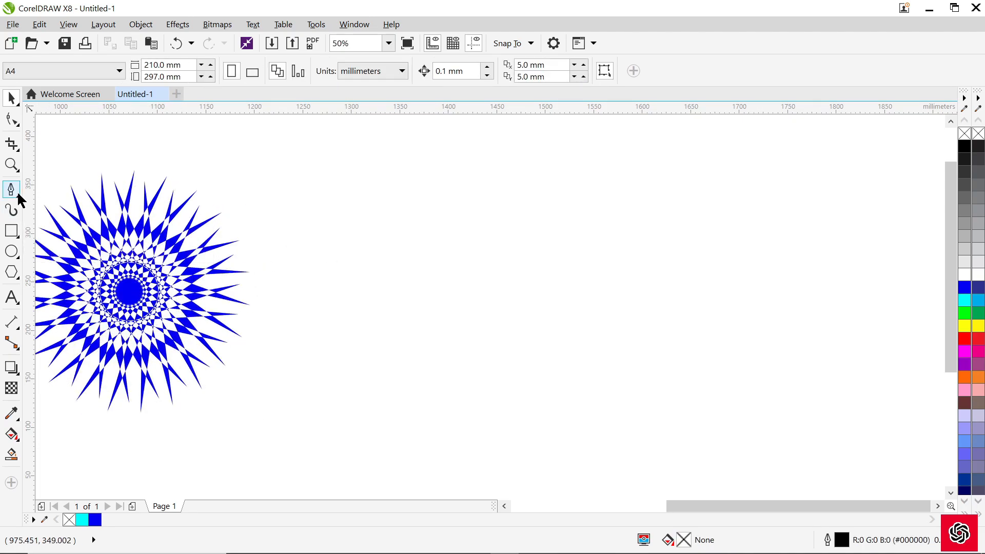
# Try cyan and yellow fills on the starburst, and finally fill it with red.
pyautogui.click(173, 272)
pyautogui.click(965, 300)
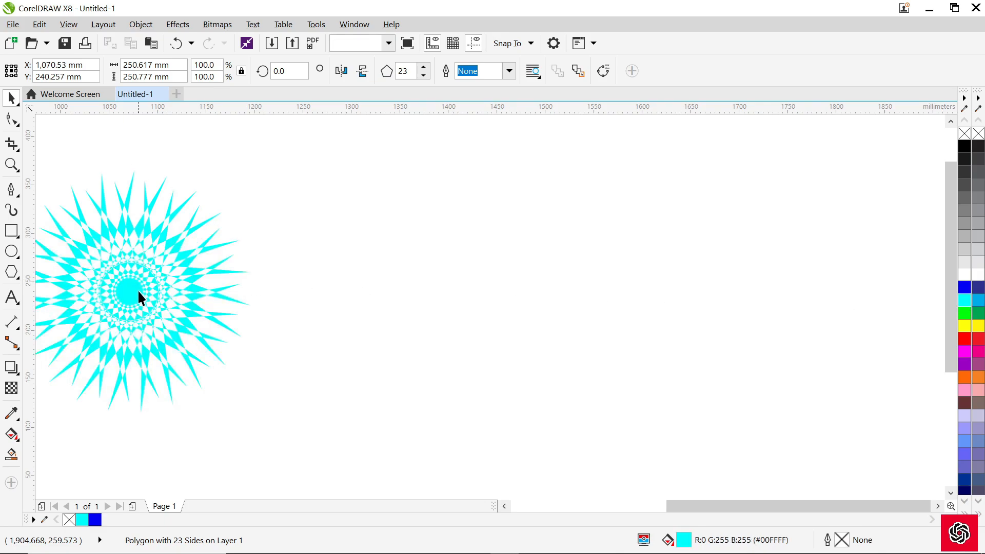
pyautogui.click(964, 326)
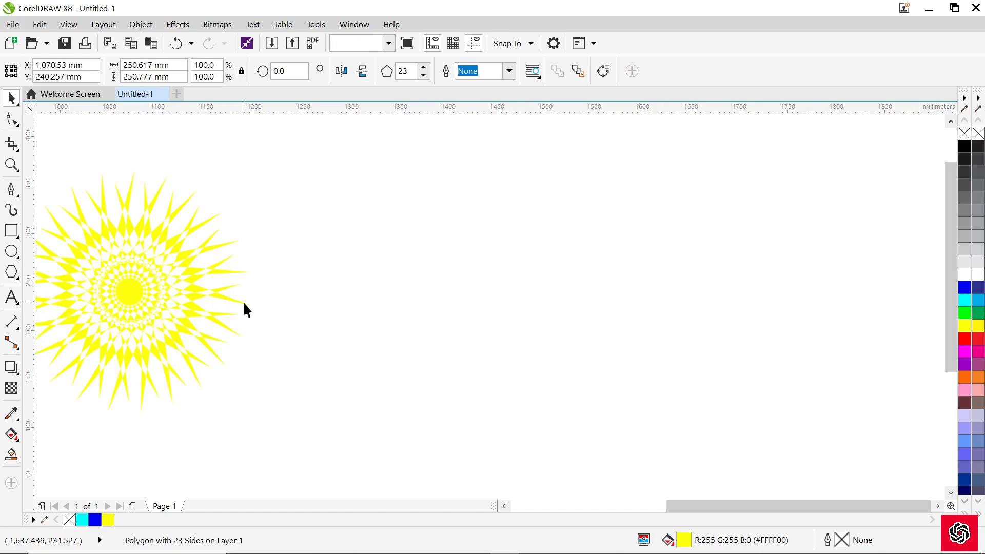
pyautogui.click(965, 339)
pyautogui.click(243, 317)
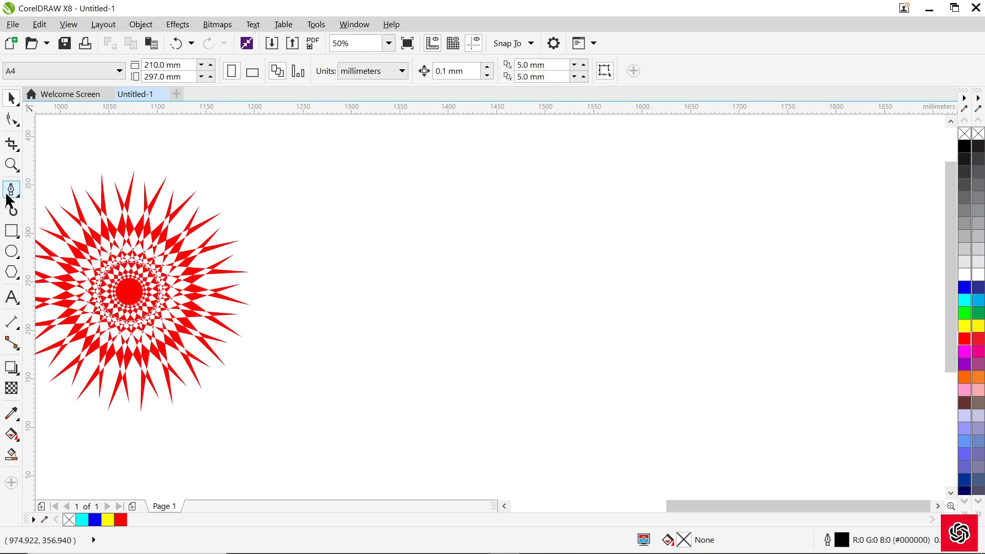
# Draw a second polygon about 234 mm wide and 246 mm high right of the red starburst and set it to 28 sides.
pyautogui.moveTo(433, 184); pyautogui.dragTo(666, 423)
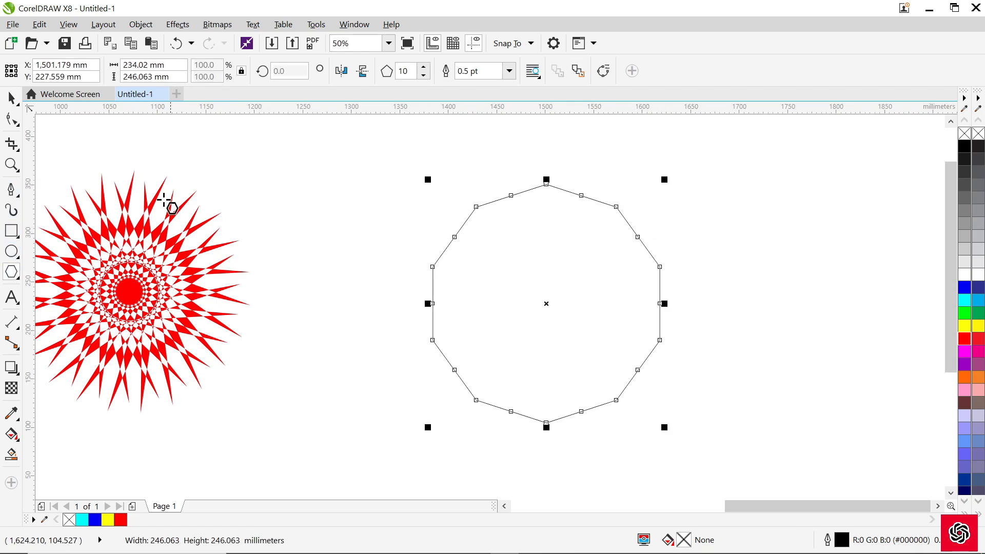
pyautogui.click(420, 64)
pyautogui.click(421, 64)
pyautogui.click(425, 64)
pyautogui.click(424, 64)
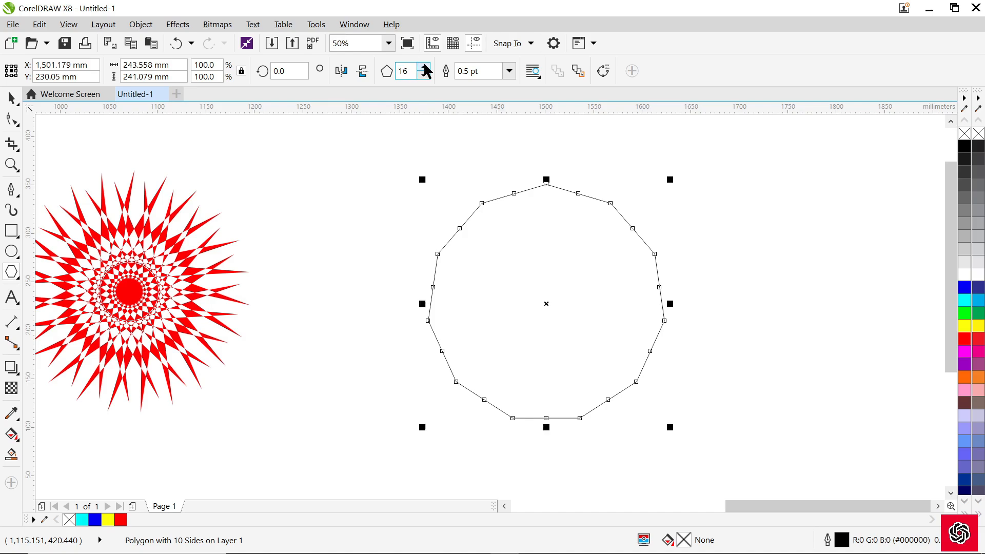
pyautogui.click(425, 63)
pyautogui.click(425, 64)
pyautogui.click(424, 64)
pyautogui.click(425, 64)
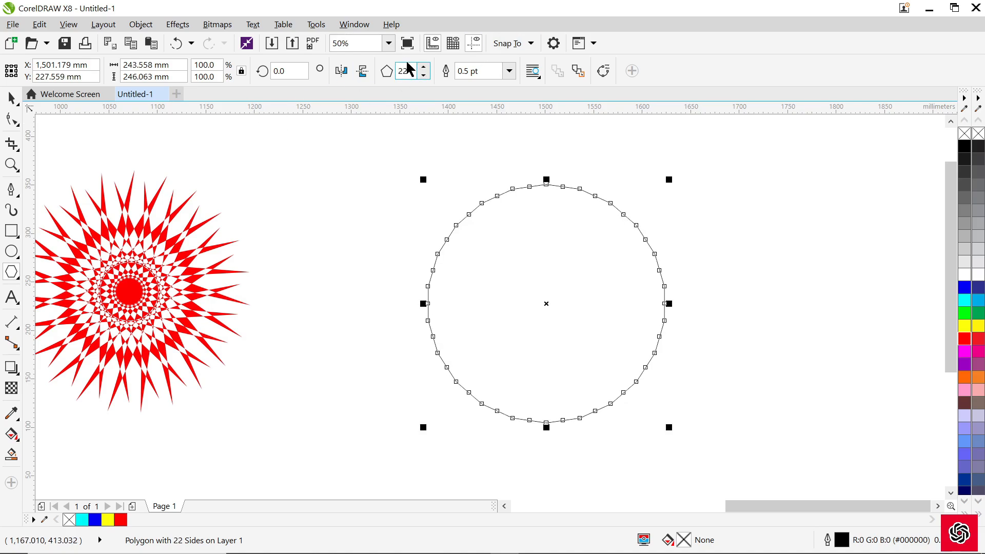
pyautogui.click(422, 67)
pyautogui.click(423, 67)
pyautogui.click(423, 66)
pyautogui.click(423, 66)
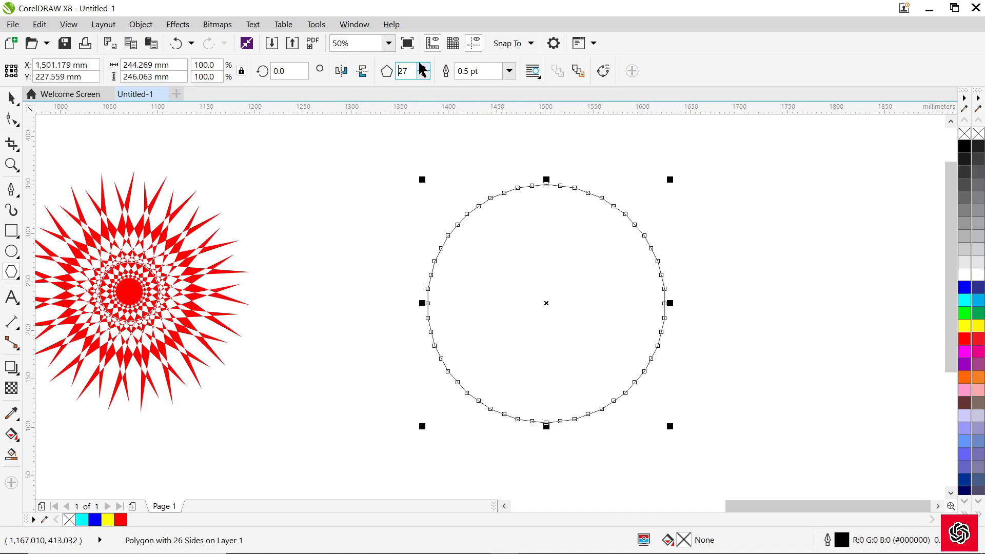
pyautogui.click(423, 67)
pyautogui.click(423, 67)
# Add a node between a corner and an edge midpoint at the 28-sided polygon's top and pull it to the centre to form rays.
pyautogui.click(12, 119)
pyautogui.scroll(3, 523, 204)
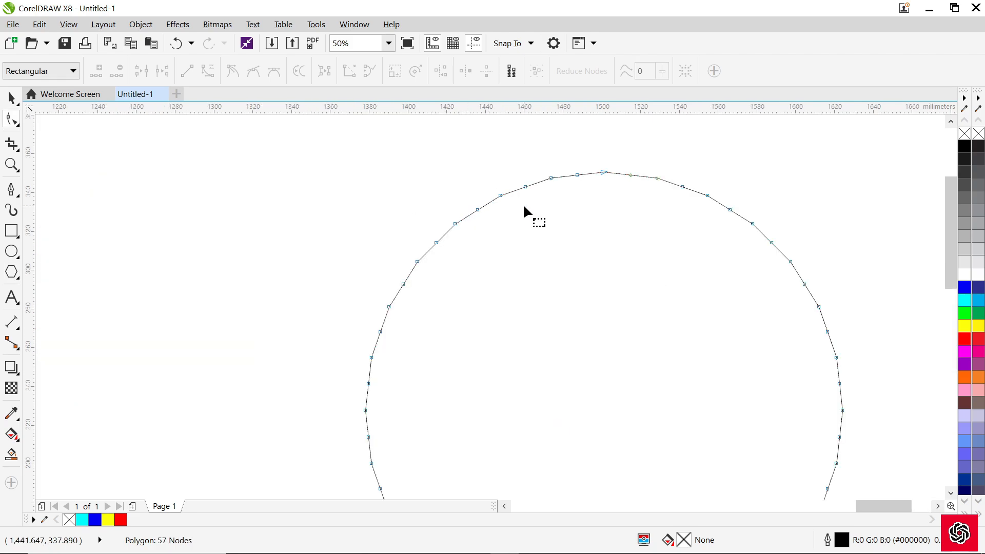
pyautogui.scroll(-2, 528, 162)
pyautogui.scroll(2, 529, 166)
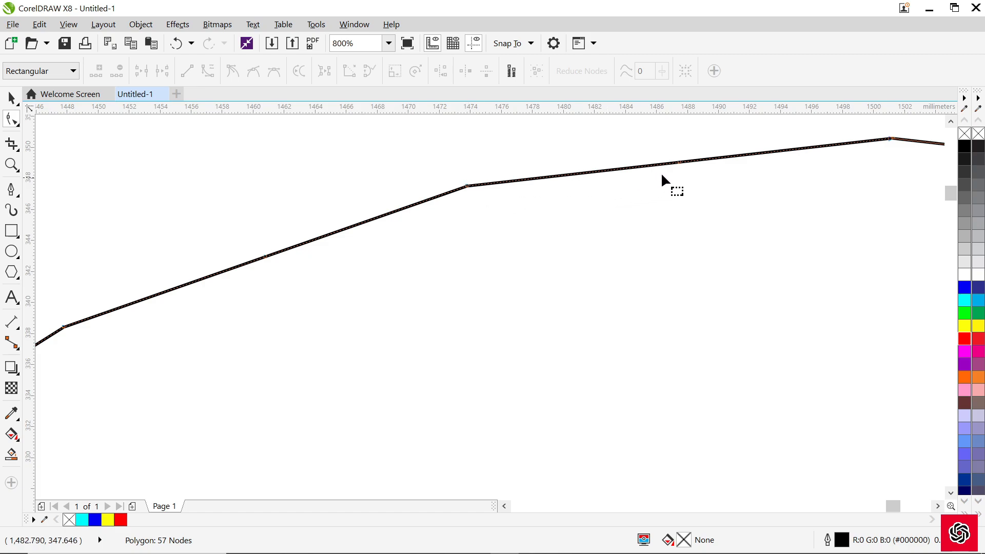
pyautogui.click(574, 174)
pyautogui.scroll(-6, 574, 174)
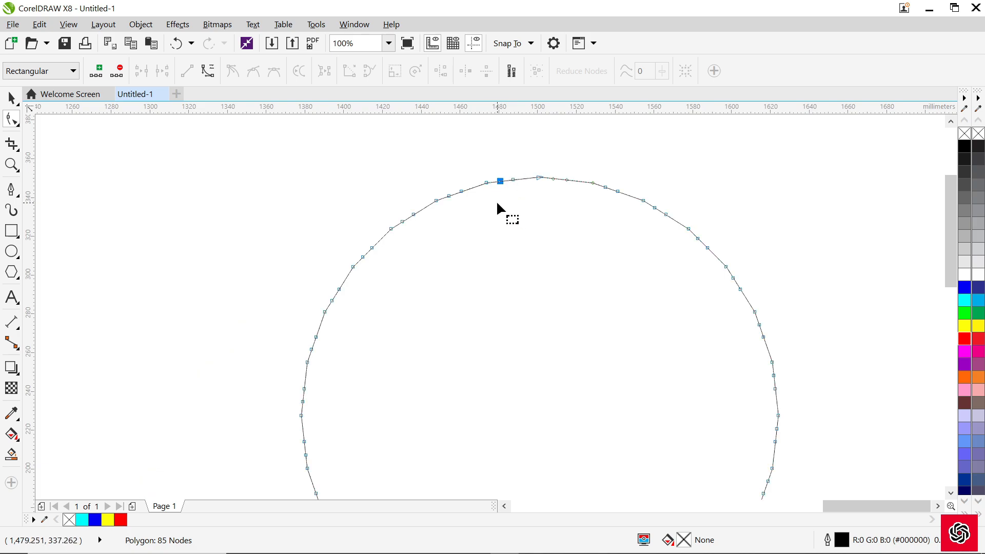
pyautogui.moveTo(501, 180); pyautogui.dragTo(539, 416)
# Fill the ray-shaped polygon with orange and remove its outline.
pyautogui.click(14, 105)
pyautogui.scroll(-2, 442, 225)
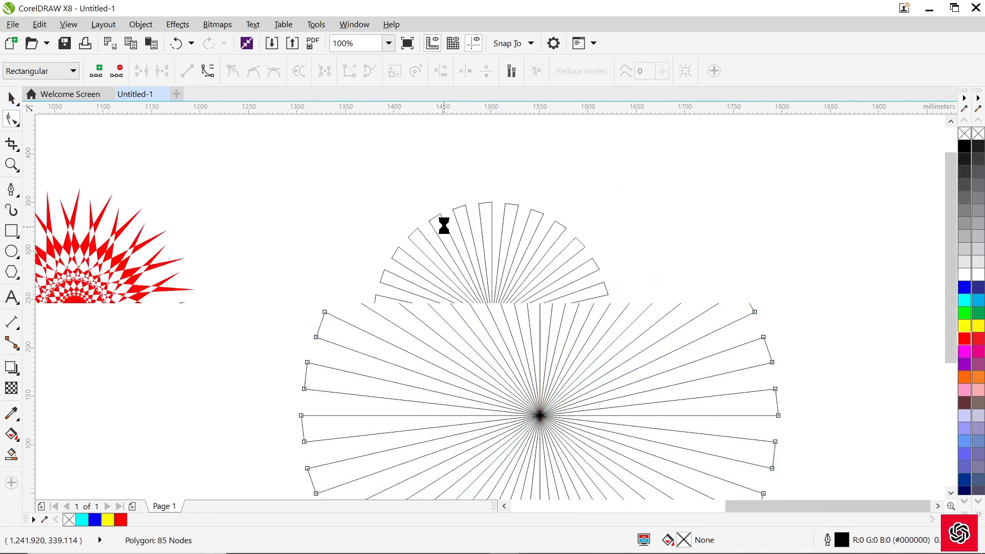
pyautogui.click(968, 379)
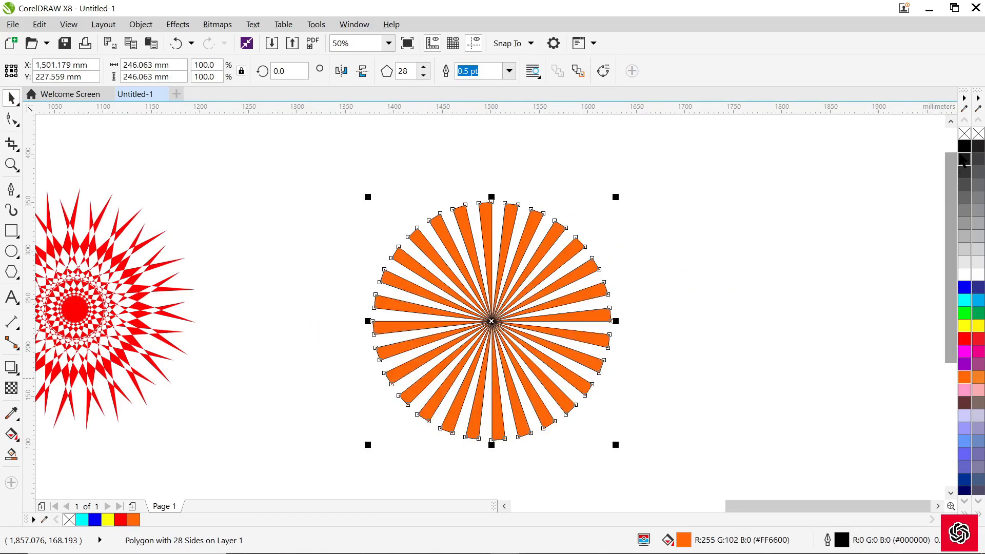
pyautogui.rightClick(964, 133)
pyautogui.click(884, 195)
pyautogui.scroll(2, 532, 308)
pyautogui.scroll(-2, 442, 262)
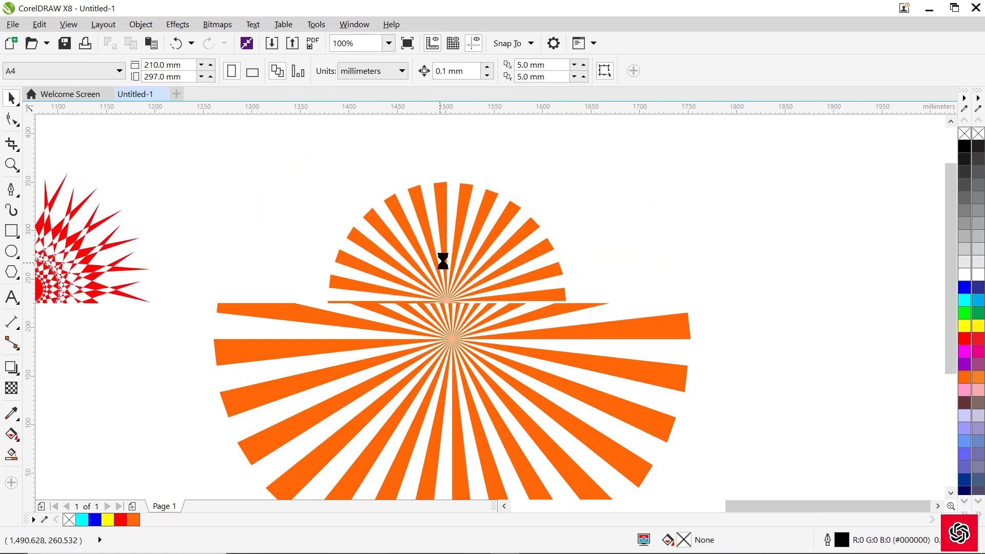
# Draw a rectangle about 296 mm wide and 312 mm high right of the orange sunburst and fill it with red.
pyautogui.click(5, 233)
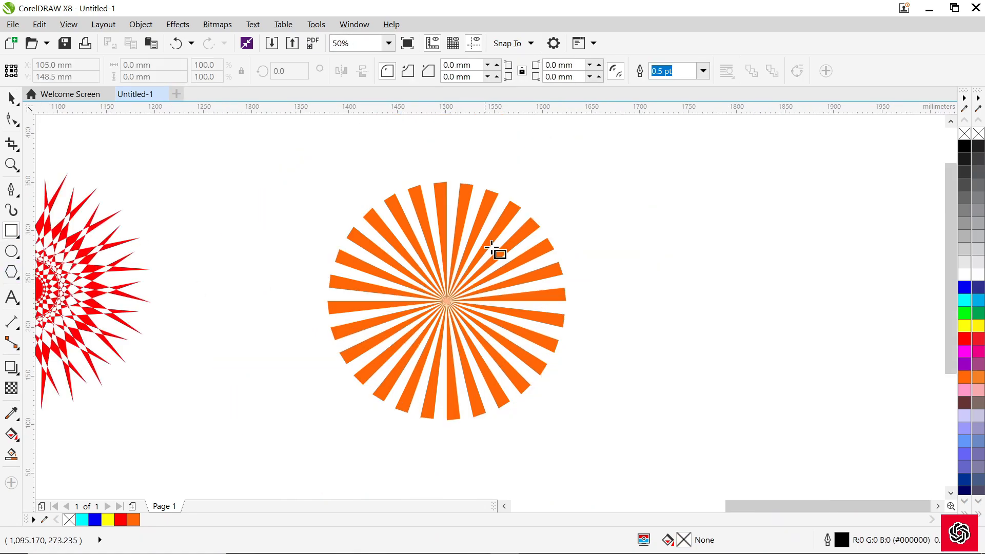
pyautogui.scroll(-2, 492, 247)
pyautogui.scroll(2, 575, 256)
pyautogui.moveTo(514, 147); pyautogui.dragTo(800, 449)
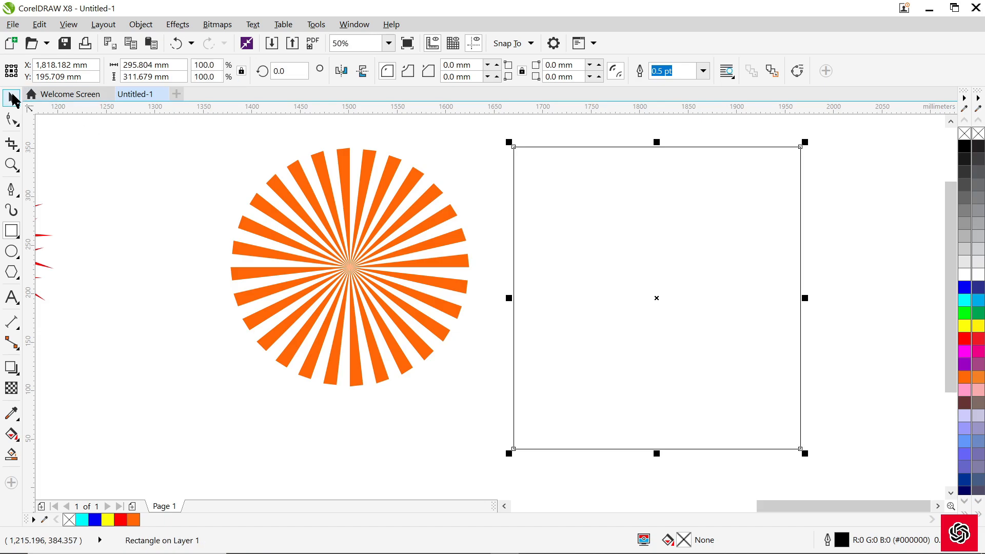
pyautogui.click(12, 98)
pyautogui.click(965, 339)
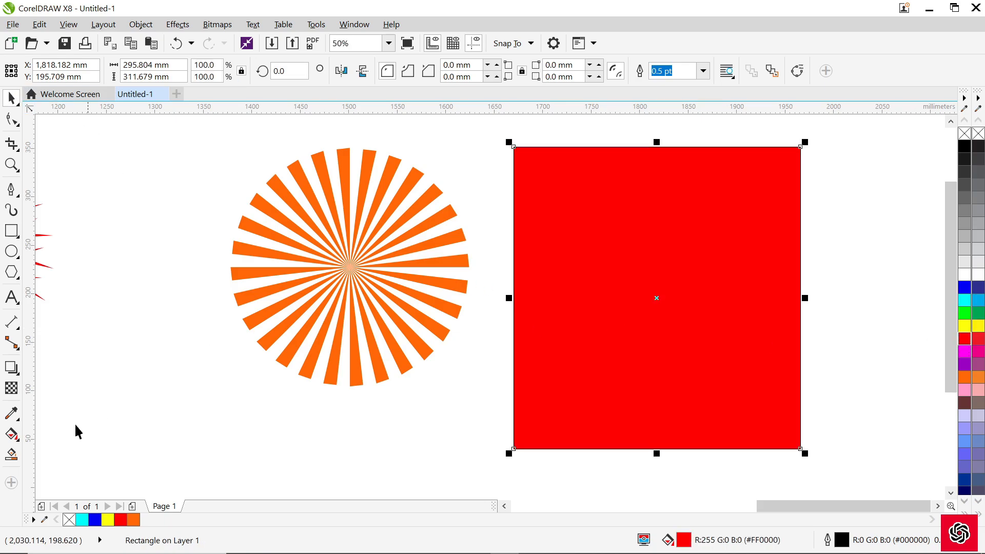
# Give the rectangle an elliptical fountain fill centred on it, running from bright red in the middle to dark red at the edges.
pyautogui.click(11, 434)
pyautogui.moveTo(568, 218); pyautogui.dragTo(921, 394)
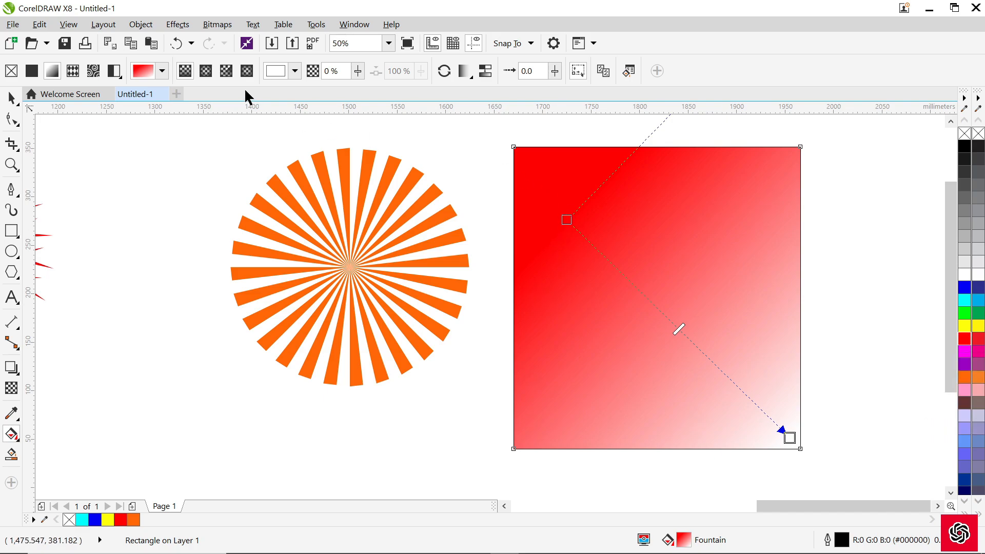
pyautogui.click(206, 71)
pyautogui.moveTo(679, 328); pyautogui.dragTo(657, 297)
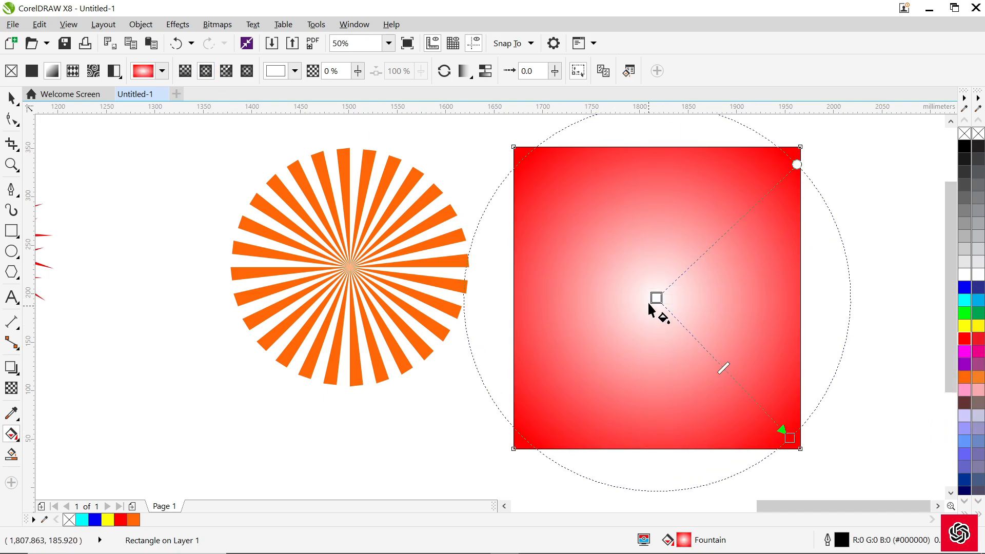
pyautogui.click(788, 436)
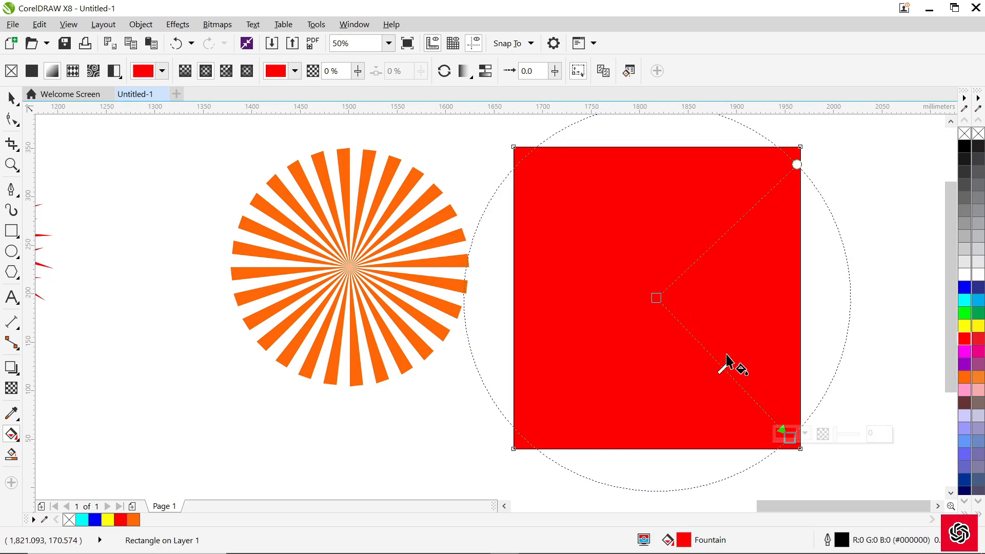
pyautogui.click(805, 433)
pyautogui.moveTo(868, 314); pyautogui.dragTo(870, 335)
pyautogui.click(944, 241)
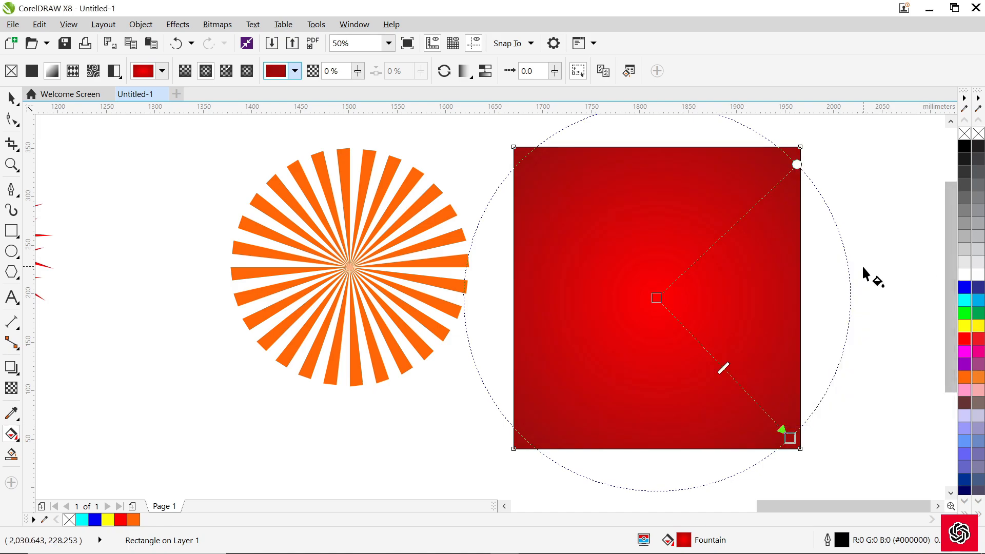
# Enlarge the orange sunburst to about 636 mm across, bring it to the front and move it over the red rectangle.
pyautogui.click(11, 97)
pyautogui.scroll(-1, 272, 239)
pyautogui.click(359, 304)
pyautogui.moveTo(375, 318); pyautogui.dragTo(549, 477)
pyautogui.moveTo(544, 362); pyautogui.dragTo(548, 339)
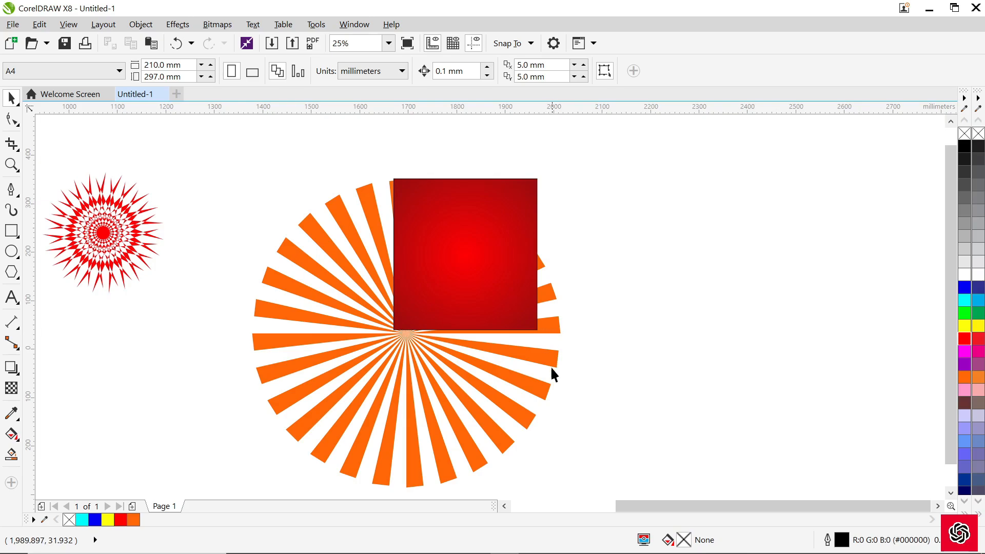
pyautogui.click(543, 394)
pyautogui.hotkey('shift', 'pageup')
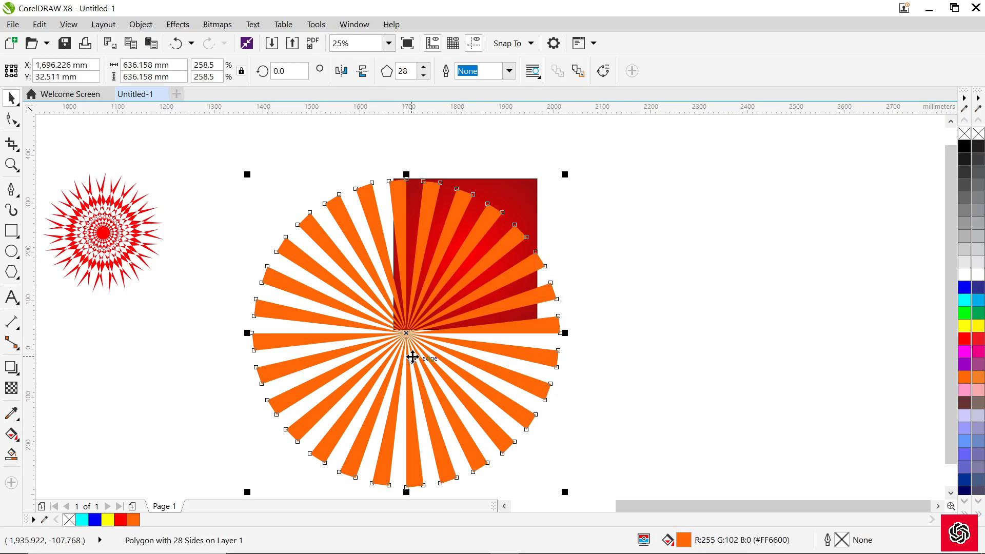
pyautogui.moveTo(413, 357); pyautogui.dragTo(501, 300)
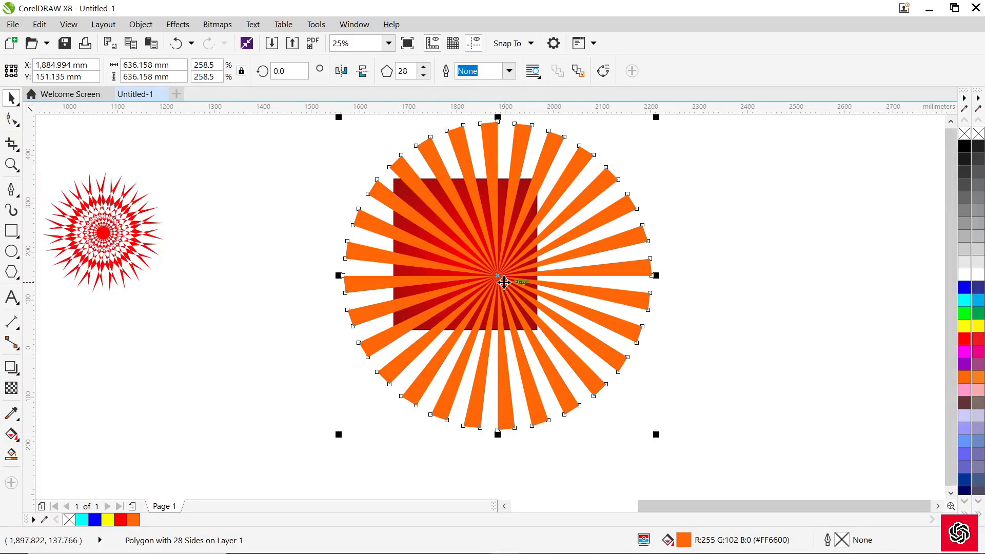
# Apply a uniform transparency of about 79 to the orange sunburst.
pyautogui.click(14, 383)
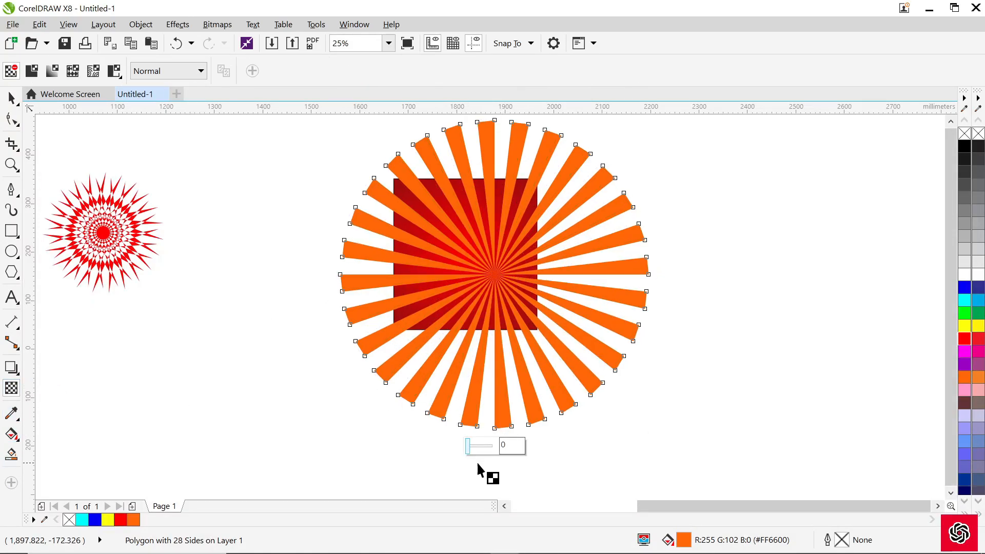
pyautogui.moveTo(469, 446)
pyautogui.mouseDown()
pyautogui.moveTo(482, 448)
pyautogui.moveTo(484, 427)
pyautogui.mouseUp()
pyautogui.write('69')
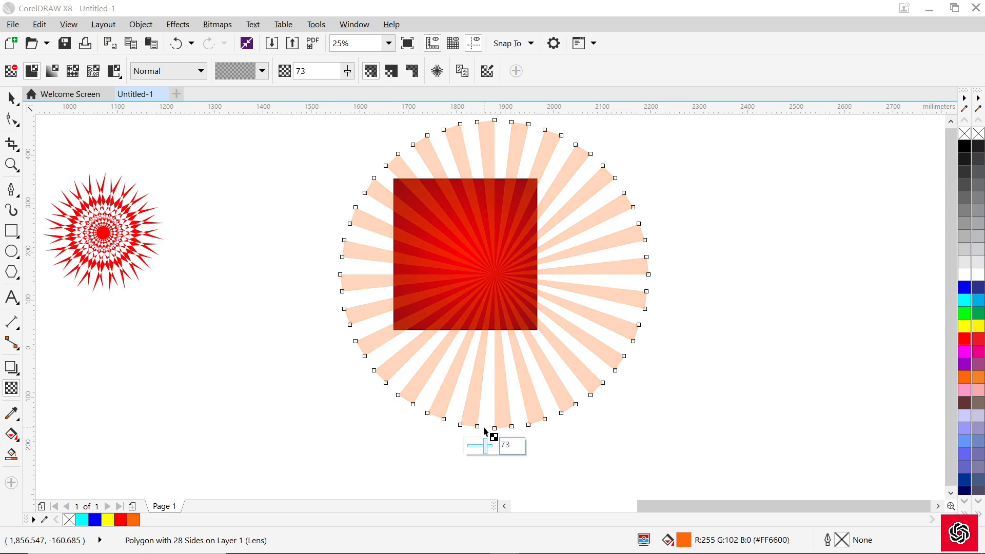
pyautogui.write('81')
pyautogui.press('Return')
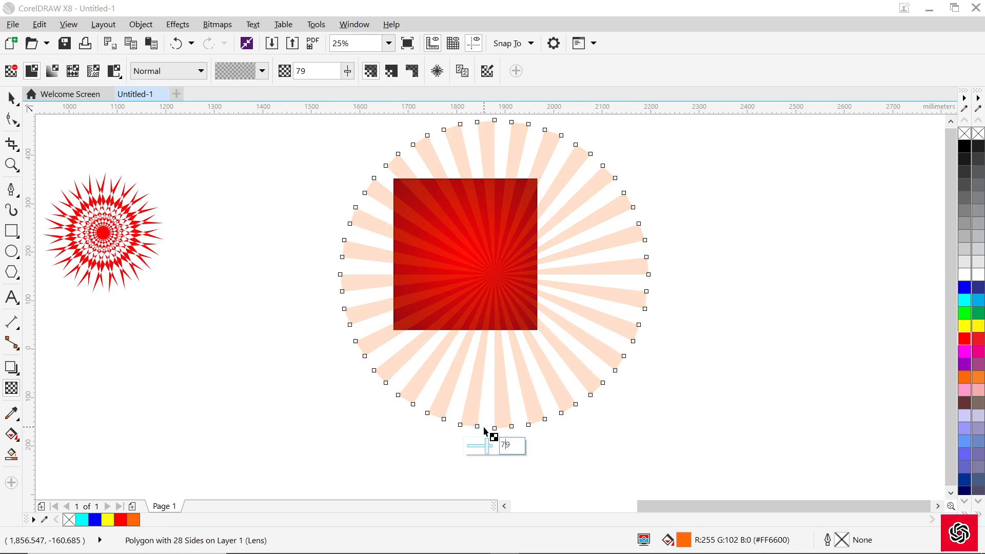
pyautogui.press('Up')
pyautogui.click(10, 98)
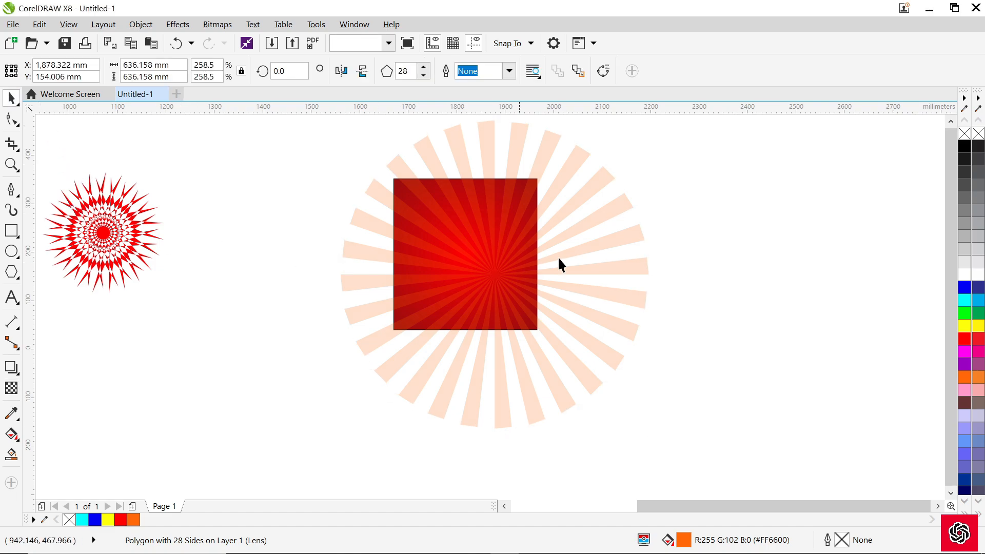
# PowerClip the transparent sunburst inside the red gradient rectangle.
pyautogui.click(621, 254)
pyautogui.click(628, 228)
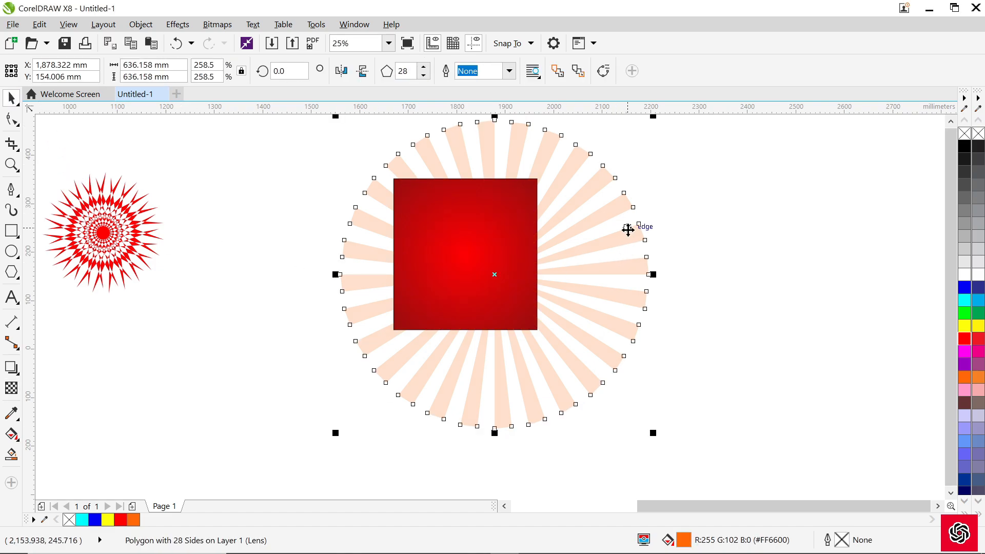
pyautogui.rightClick(628, 230)
pyautogui.click(661, 172)
pyautogui.click(523, 268)
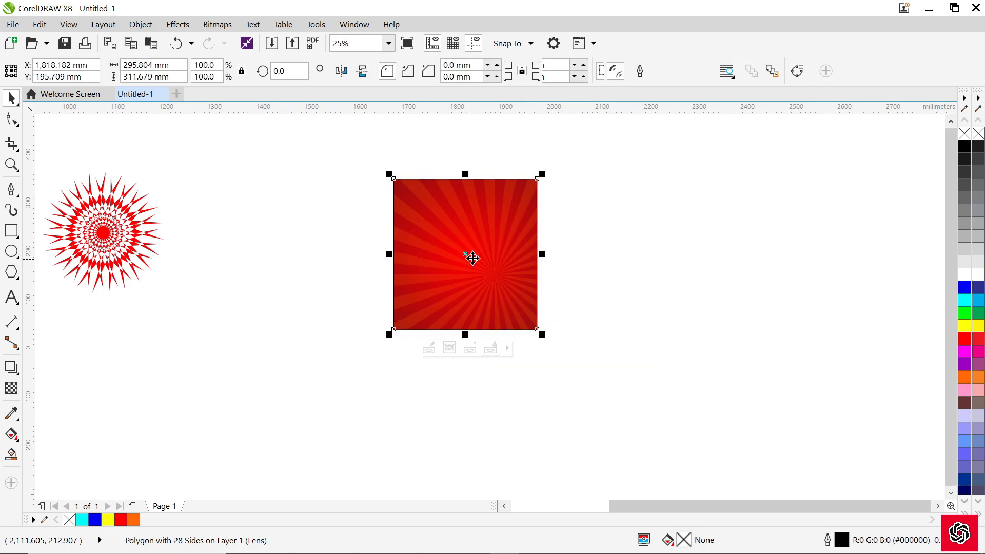
# Remove the outline from the PowerClip rectangle and deselect it.
pyautogui.scroll(1, 555, 245)
pyautogui.scroll(-2, 501, 281)
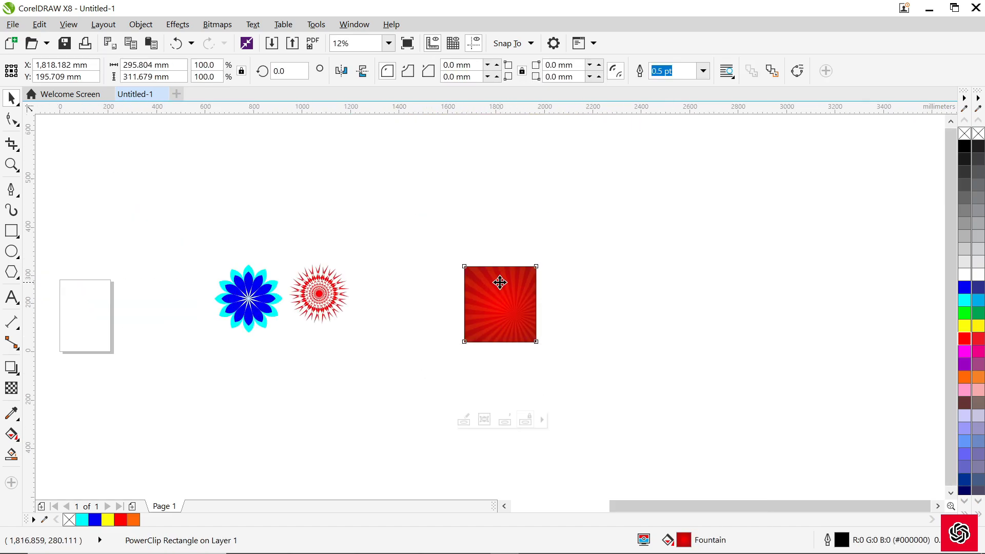
pyautogui.scroll(2, 501, 363)
pyautogui.scroll(-1, 487, 285)
pyautogui.scroll(1, 487, 285)
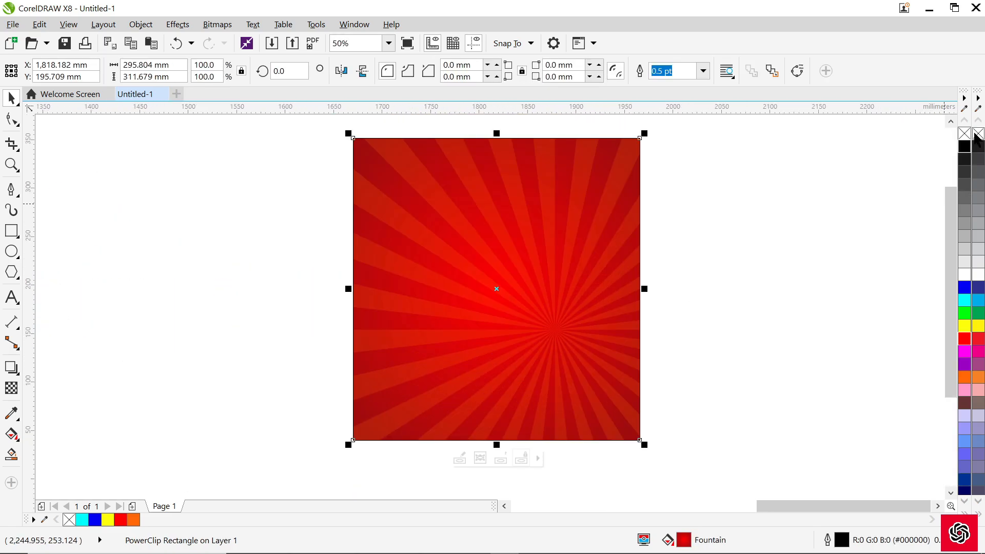
pyautogui.click(820, 244)
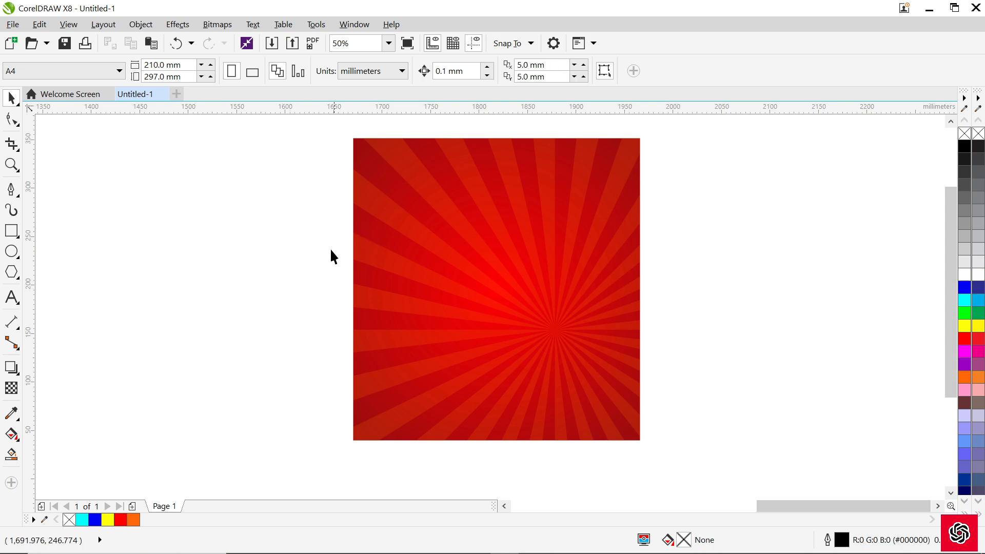